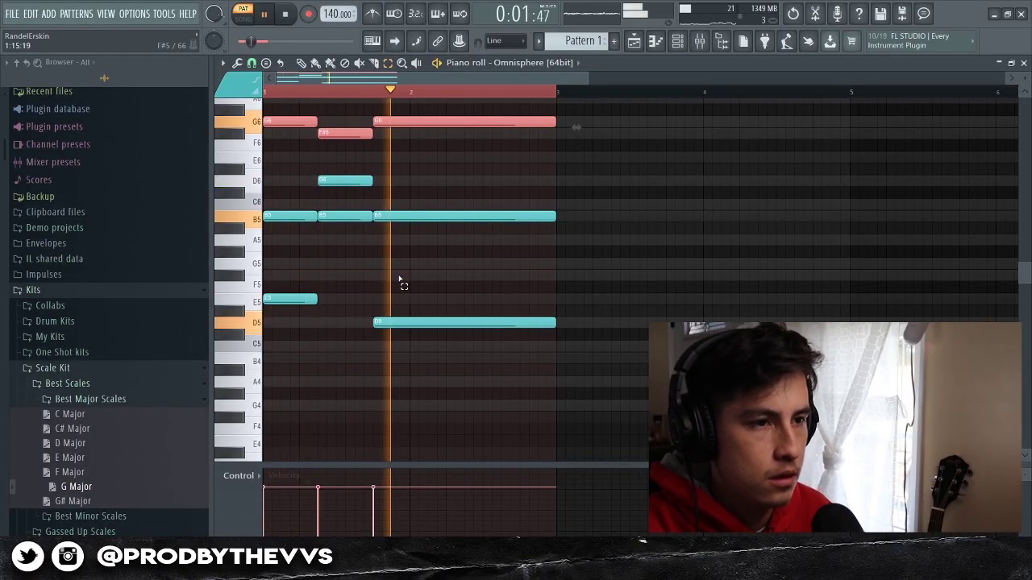
Revoice the second chord by moving its D6 note down to G5 and its B5 note up to D6, and play it
{"action": "left_click", "coordinate": [363, 182]}
{"action": "key", "text": "ctrl+Down"}
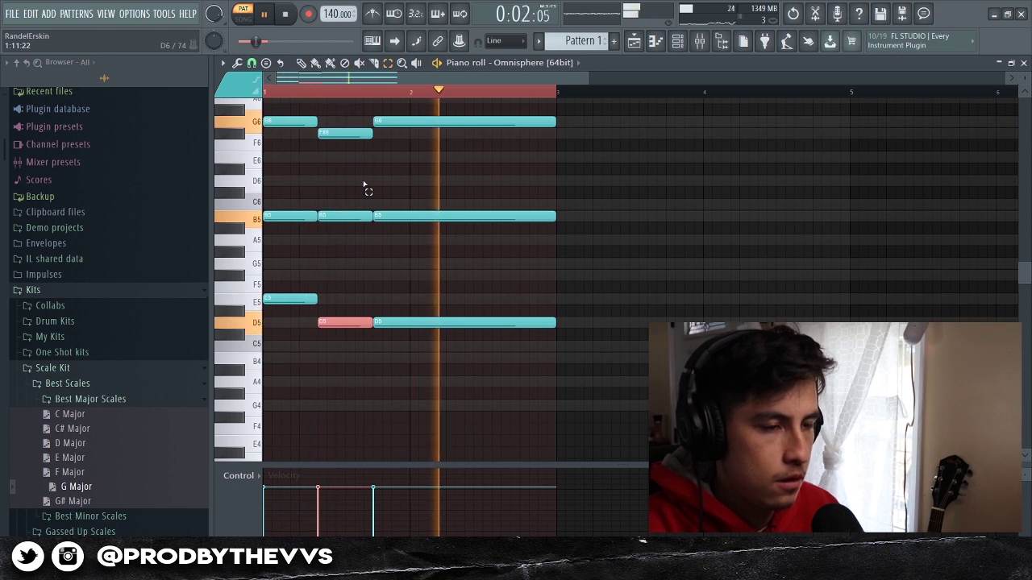
{"action": "key", "text": "shift+Up"}
{"action": "key", "text": "space"}
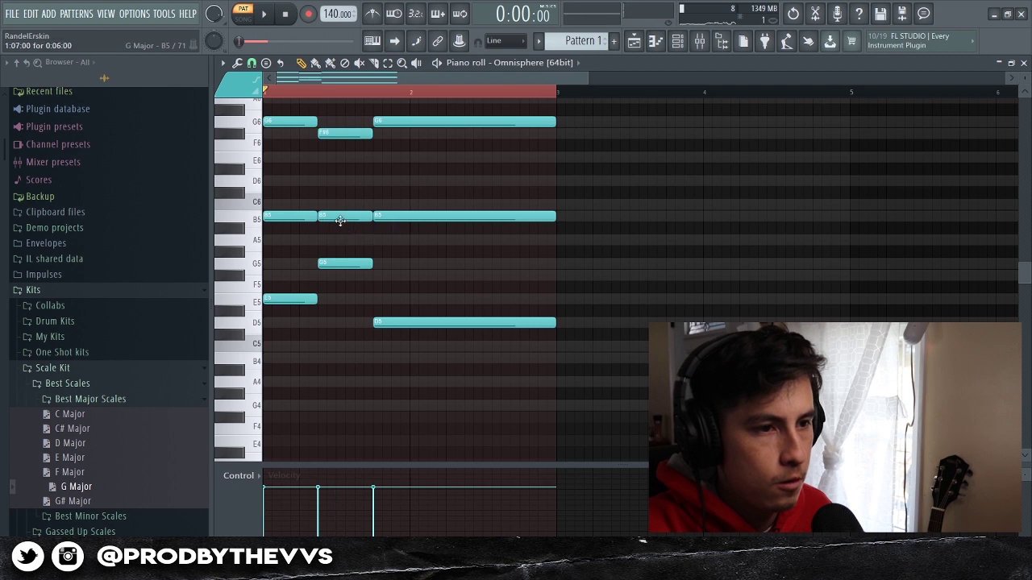
{"action": "left_click_drag", "start_coordinate": [342, 191], "coordinate": [342, 180]}
{"action": "key", "text": "space"}
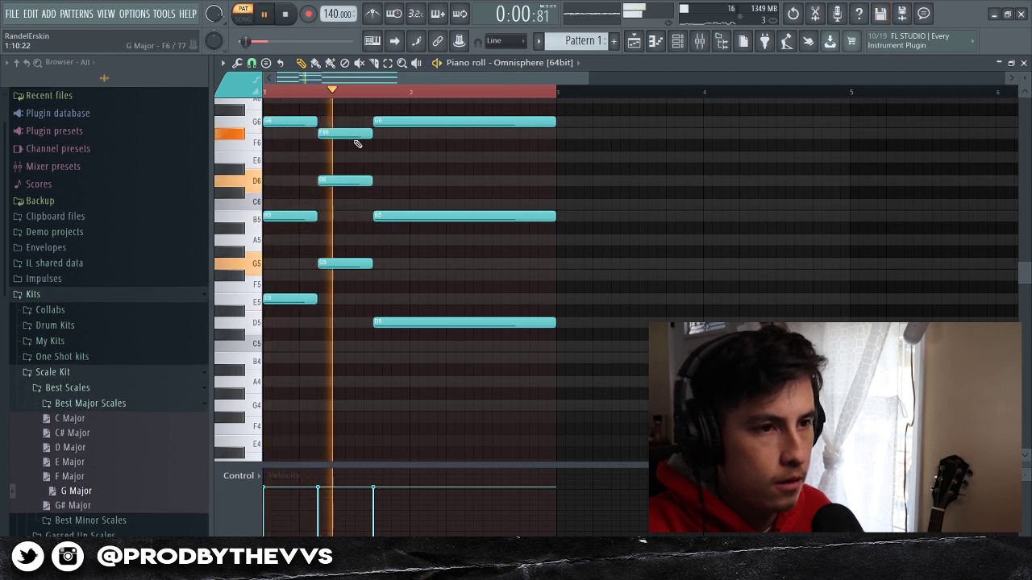
{"action": "key", "text": "space"}
Lower the long third chord's top note to E6, middle note to A5 and bottom note to C5, and listen
{"action": "left_click_drag", "start_coordinate": [403, 119], "coordinate": [401, 156]}
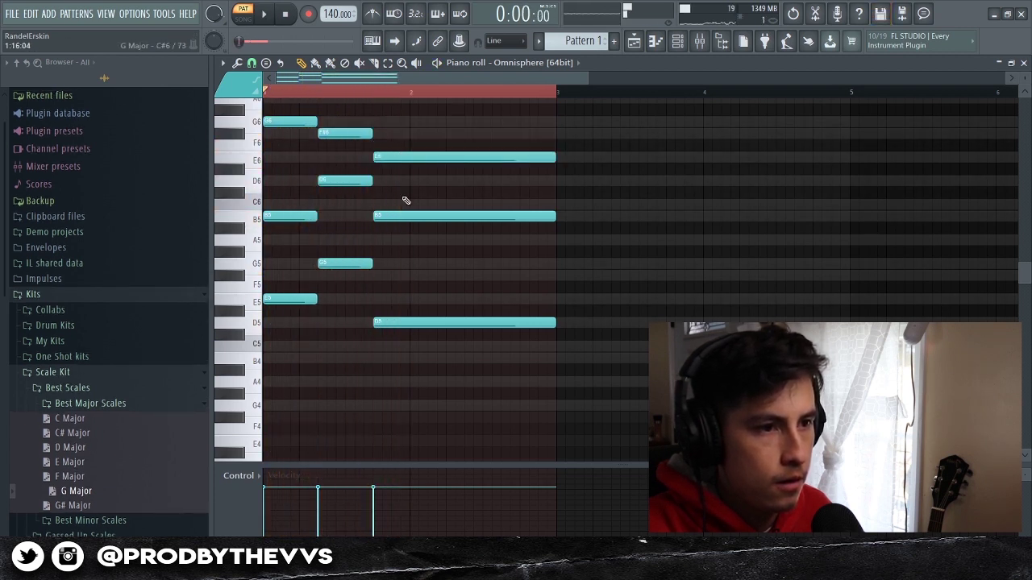
{"action": "left_click_drag", "start_coordinate": [394, 216], "coordinate": [394, 237]}
{"action": "key", "text": "space"}
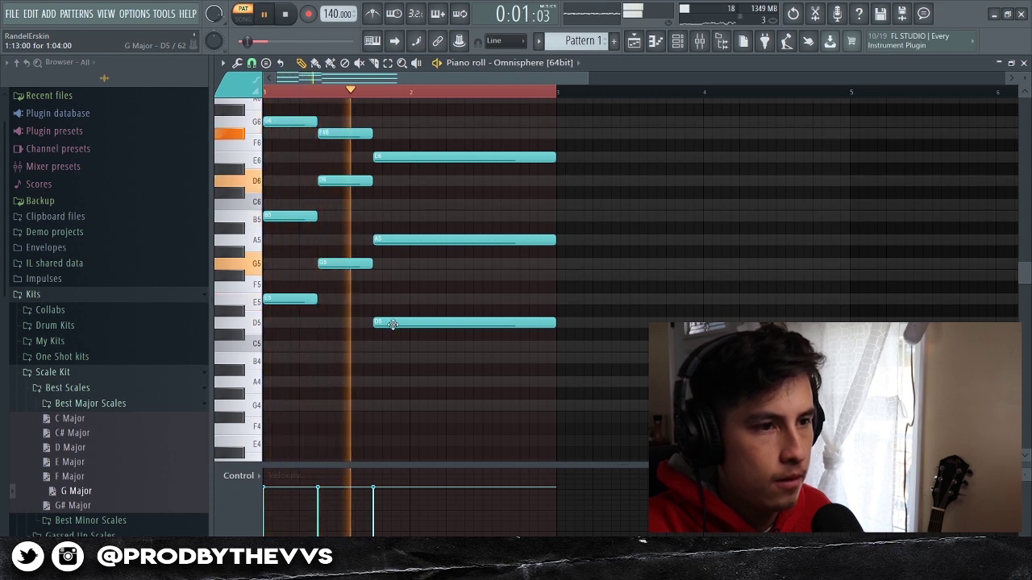
{"action": "key", "text": "space"}
{"action": "left_click_drag", "start_coordinate": [393, 324], "coordinate": [395, 347]}
{"action": "key", "text": "space"}
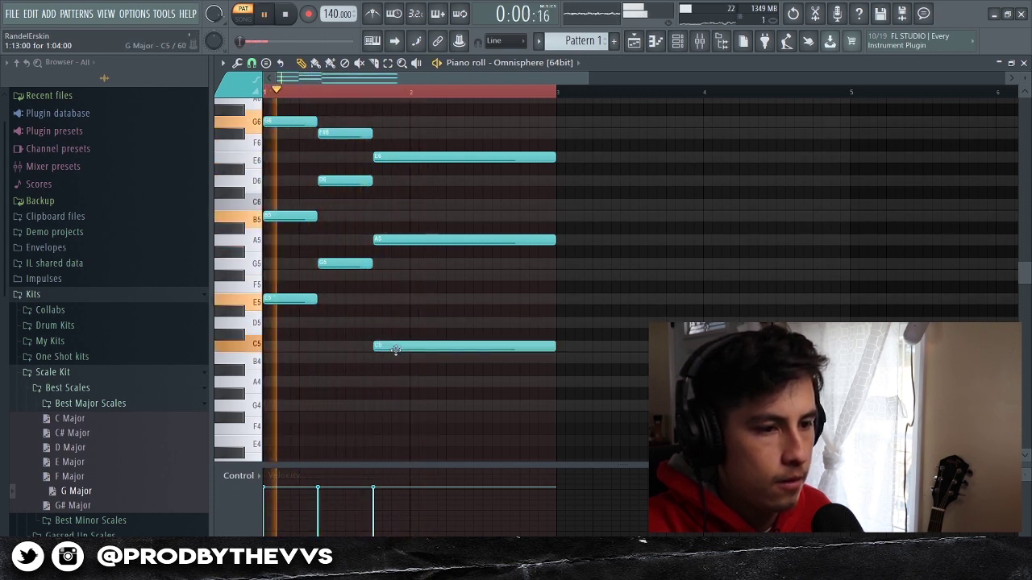
{"action": "key", "text": "space"}
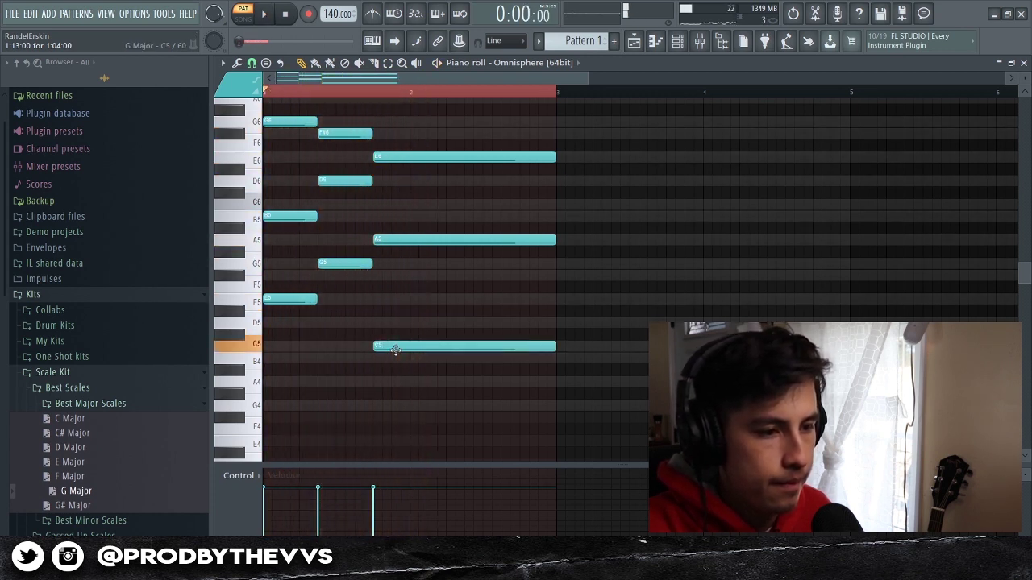
Raise the middle note of the long third chord to B5 and play the progression
{"action": "left_click_drag", "start_coordinate": [407, 250], "coordinate": [399, 213]}
{"action": "key", "text": "space"}
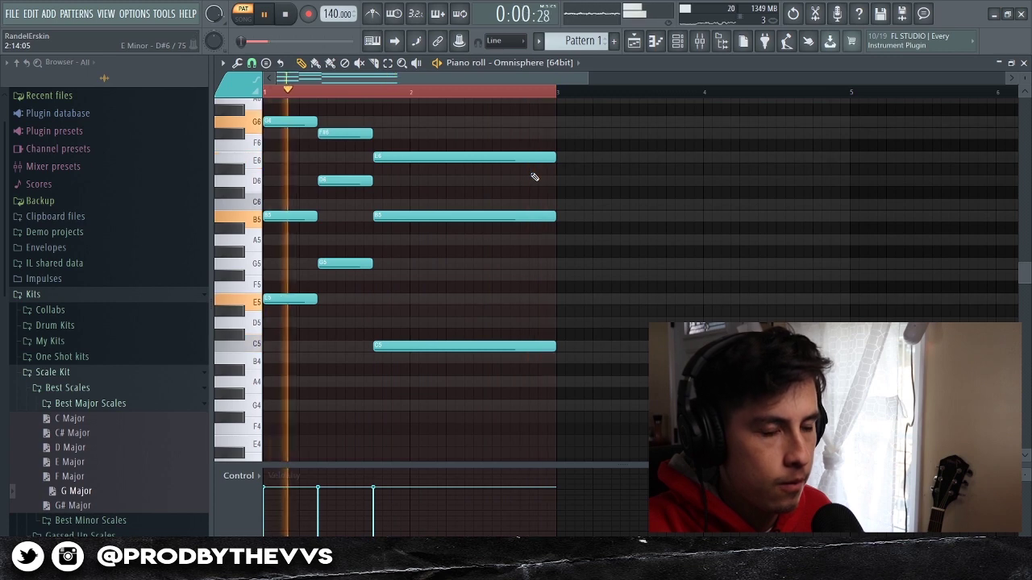
{"action": "scroll", "coordinate": [507, 203], "scroll_direction": "up", "scroll_amount": 1}
{"action": "scroll", "coordinate": [507, 203], "scroll_direction": "up", "scroll_amount": 2}
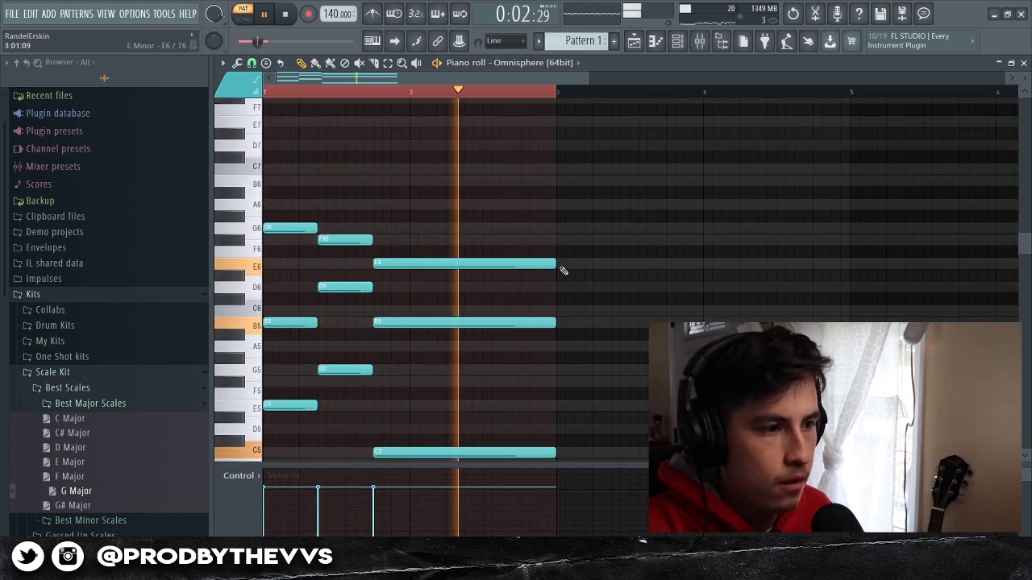
{"action": "key", "text": "space"}
Duplicate the two-bar chord progression into bars 3 and 4
{"action": "left_click", "coordinate": [552, 92]}
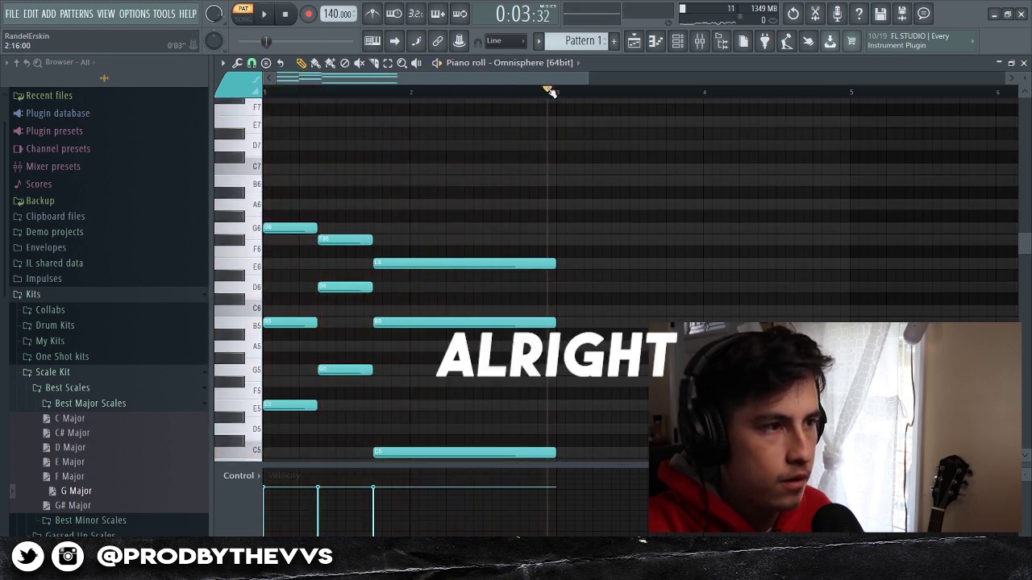
{"action": "left_click_drag", "start_coordinate": [562, 101], "coordinate": [201, 108]}
{"action": "key", "text": "ctrl+b"}
{"action": "left_click", "coordinate": [560, 95]}
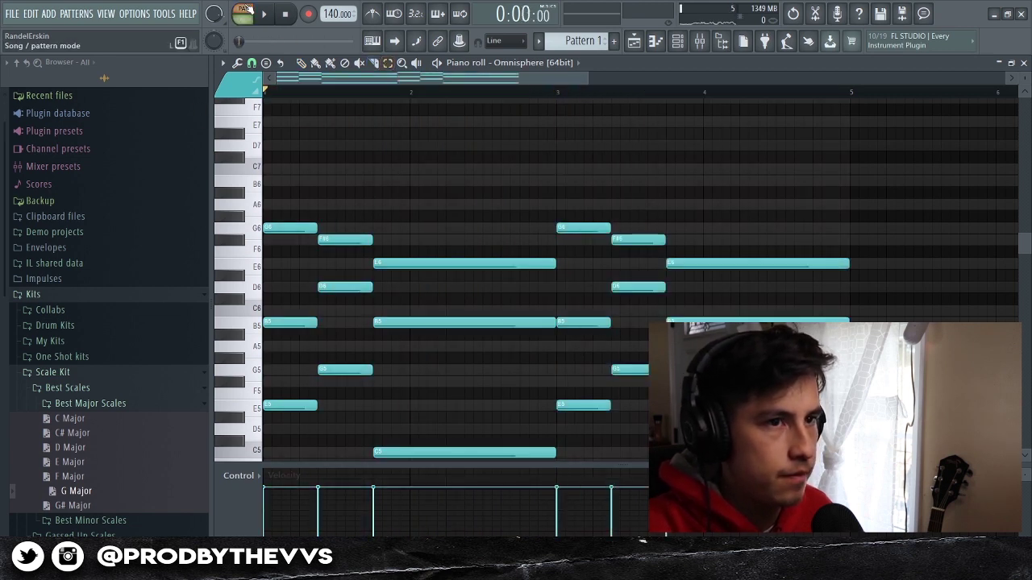
Lower the top note of the first chord in bar 3 to E6
{"action": "key", "text": "space"}
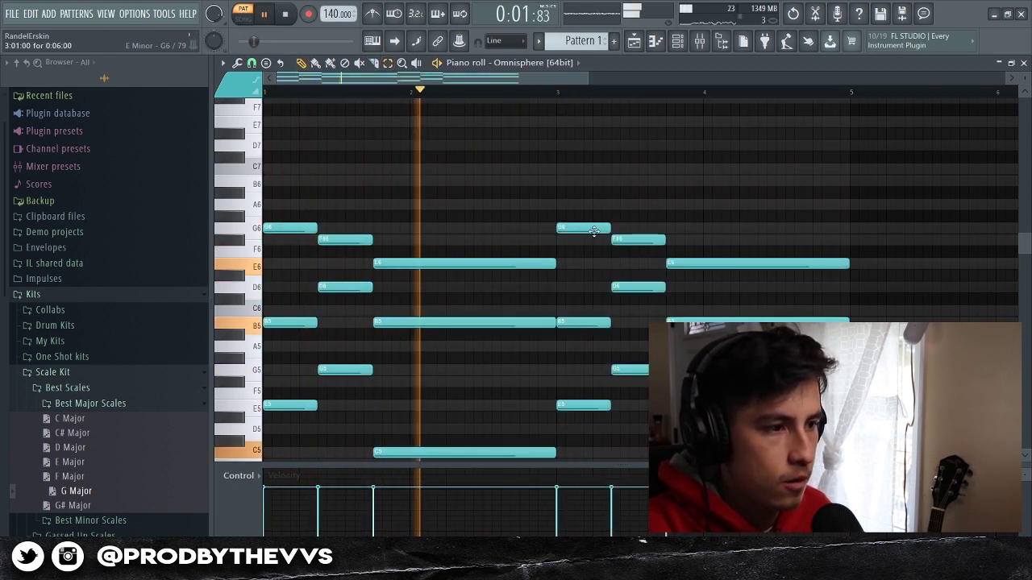
{"action": "left_click_drag", "start_coordinate": [594, 232], "coordinate": [595, 267]}
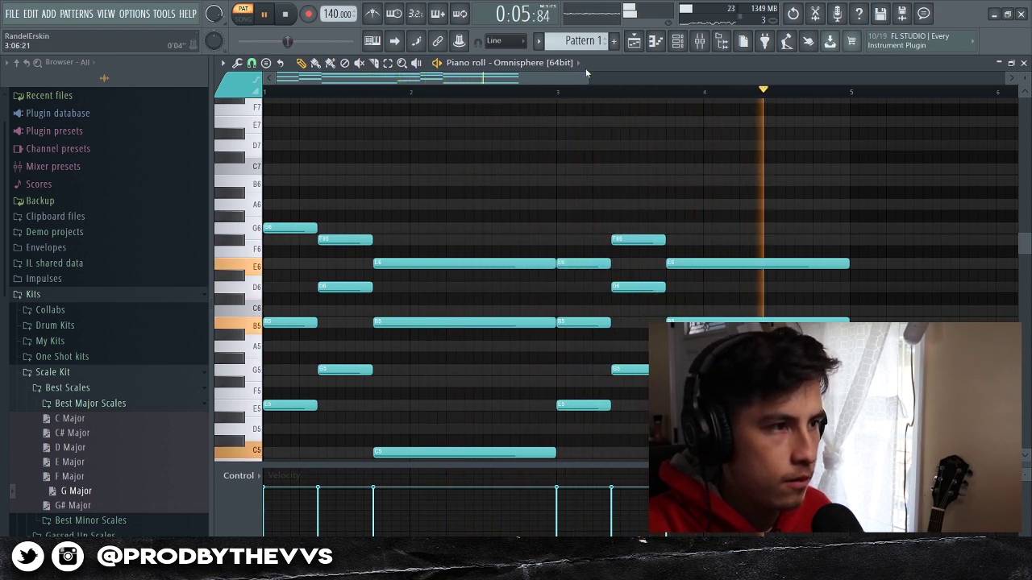
{"action": "left_click_drag", "start_coordinate": [585, 80], "coordinate": [767, 80]}
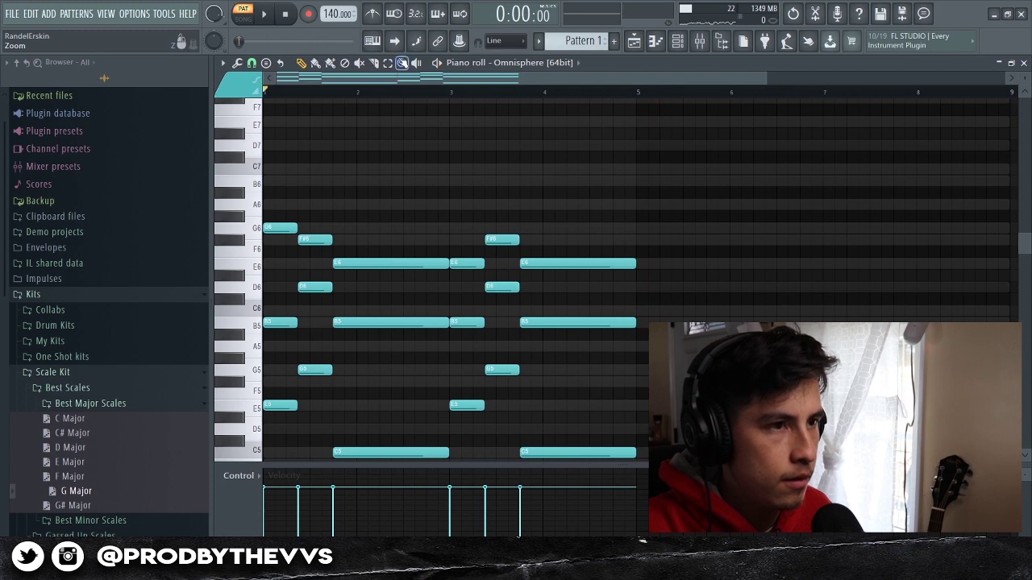
Select all notes to loop bars 1 through 4, play the full progression, and clear the note selection
{"action": "key", "text": "ctrl+a"}
{"action": "key", "text": "space"}
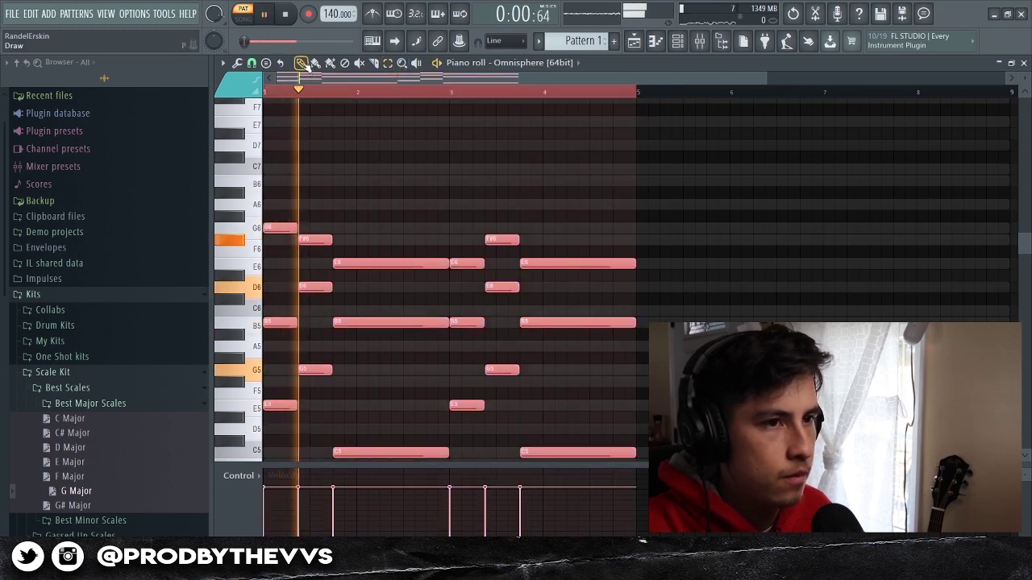
{"action": "key", "text": "ctrl+d"}
{"action": "scroll", "coordinate": [467, 127], "scroll_direction": "down", "scroll_amount": 3}
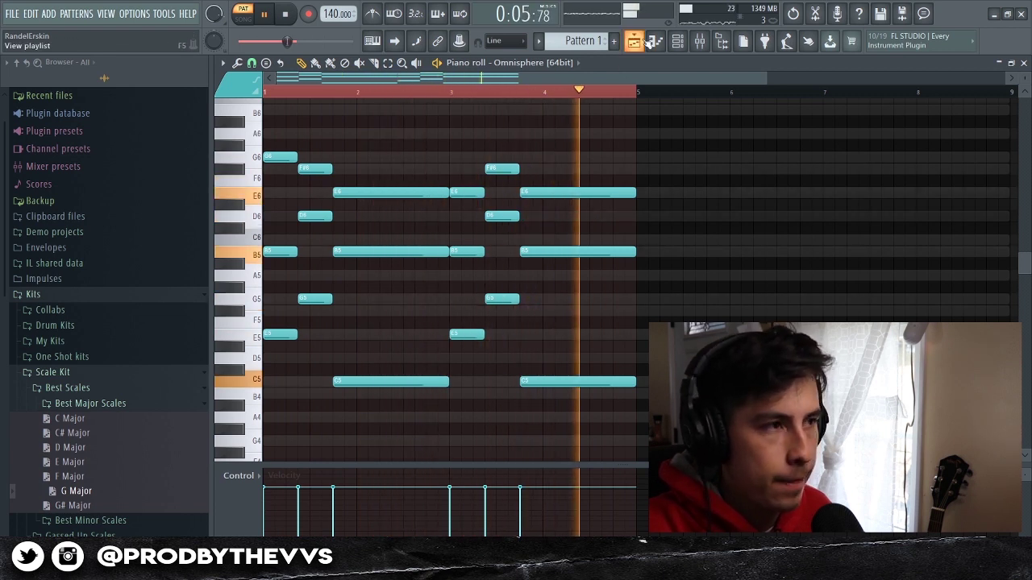
Select the Omnisphere [64bit] #2 channel and set its channel volume to 32%
{"action": "key", "text": "F6"}
{"action": "left_click", "coordinate": [376, 295]}
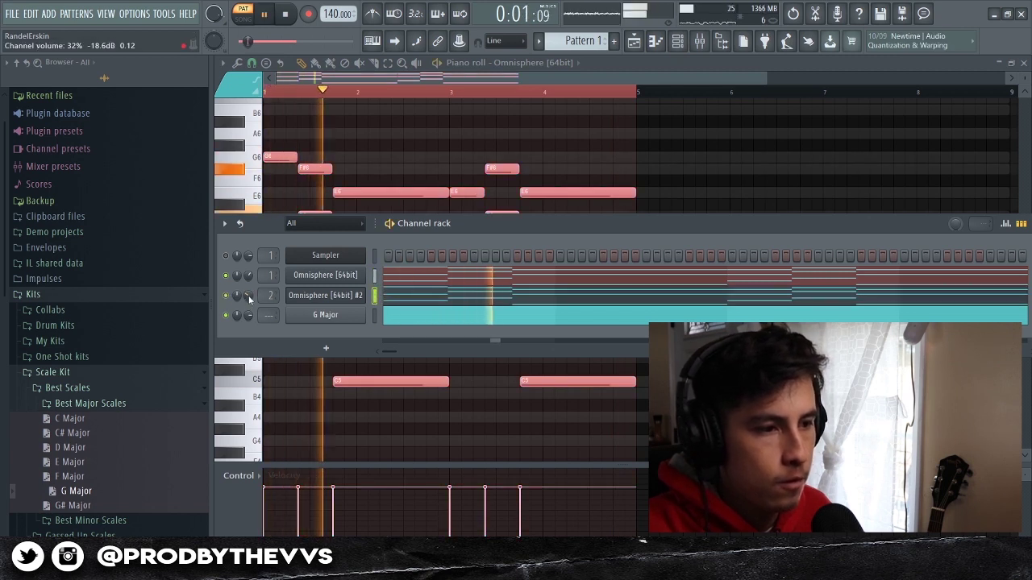
{"action": "mouse_move", "coordinate": [248, 295]}
{"action": "left_mouse_down"}
{"action": "mouse_move", "coordinate": [248, 274]}
{"action": "mouse_move", "coordinate": [252, 296]}
{"action": "left_mouse_up"}
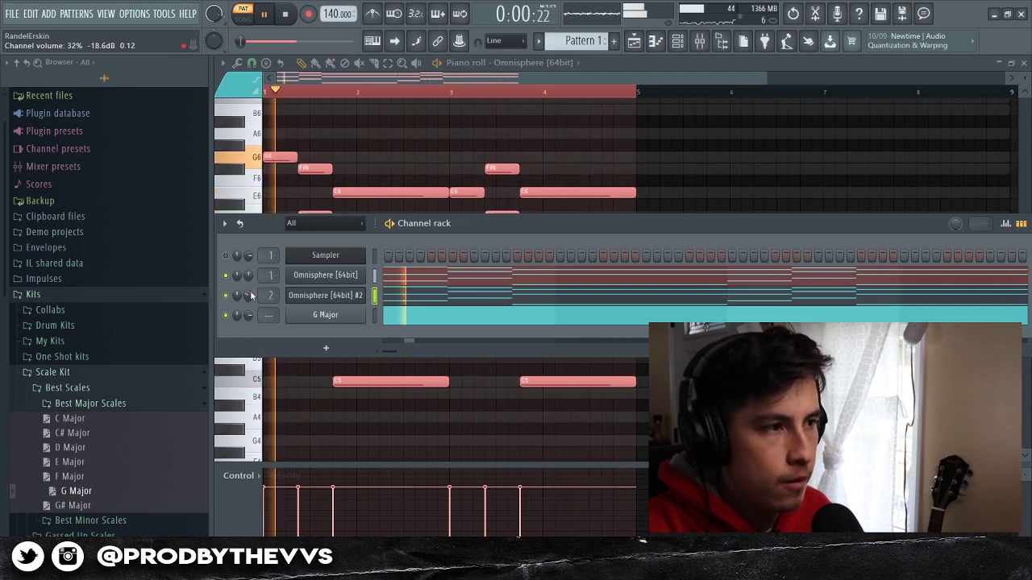
{"action": "left_click", "coordinate": [444, 148]}
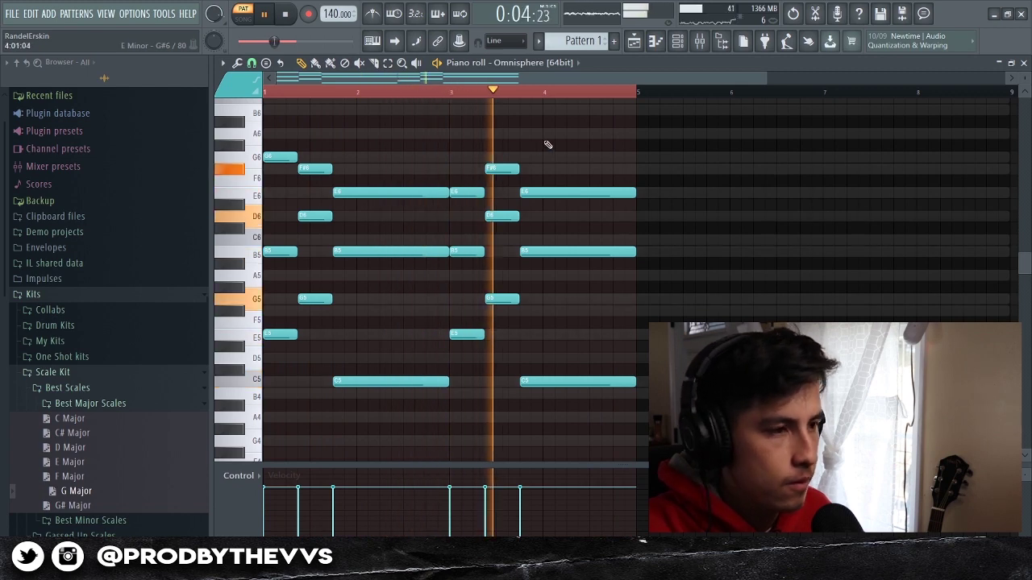
Delete the G Major sample channel from the Channel rack
{"action": "left_click", "coordinate": [678, 41]}
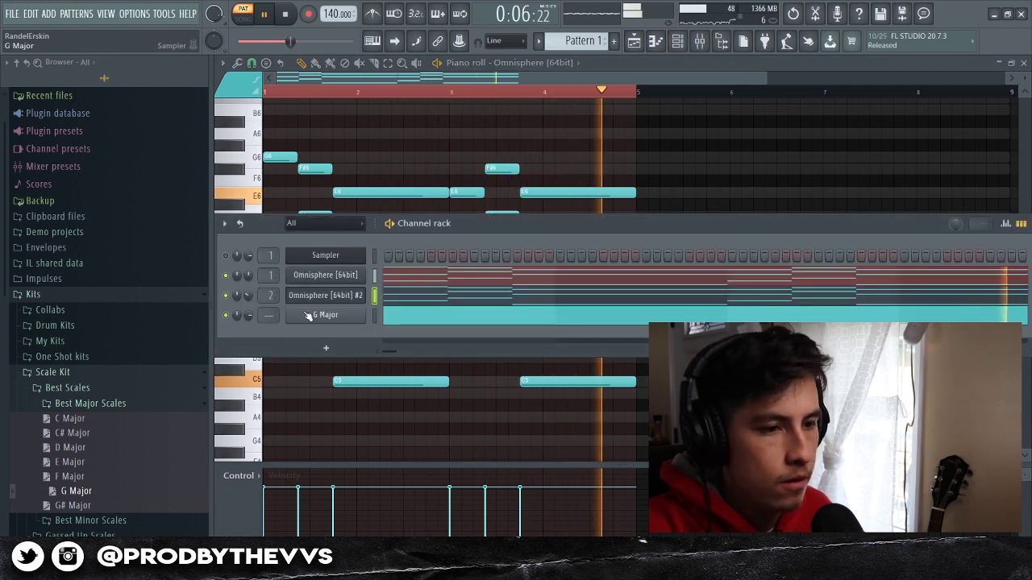
{"action": "right_click", "coordinate": [323, 315]}
{"action": "left_click", "coordinate": [389, 446]}
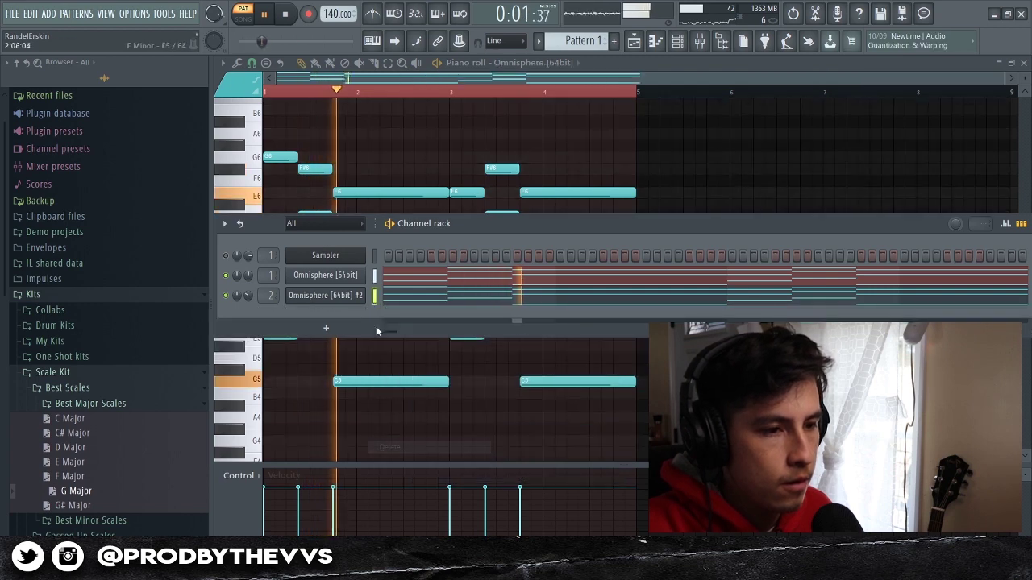
Clone the Omnisphere #2 channel and load the Delayezed patch from the Planet Omnisphere Vol.1 user directory
{"action": "right_click", "coordinate": [354, 295]}
{"action": "left_click", "coordinate": [388, 403]}
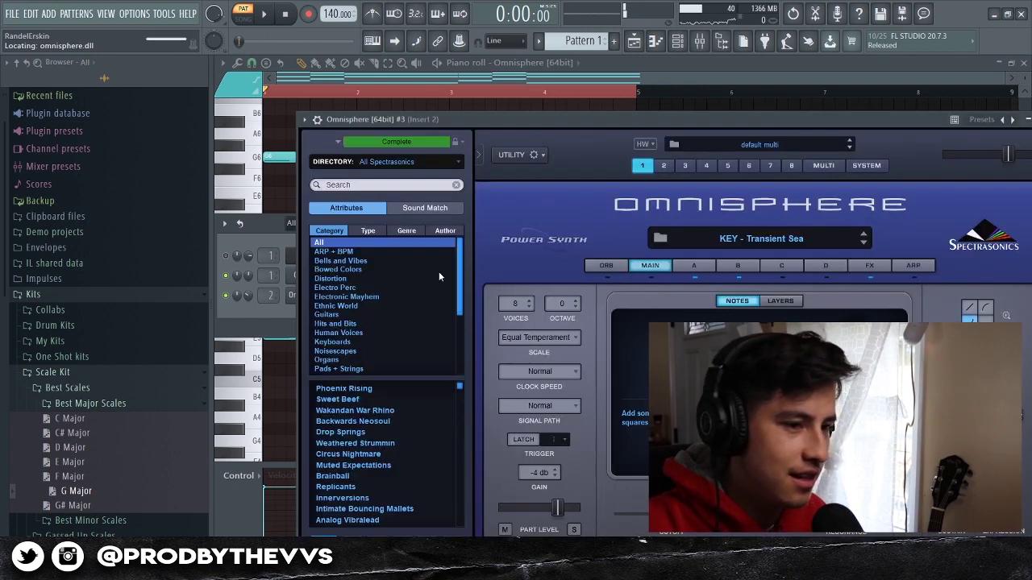
{"action": "left_click", "coordinate": [413, 161]}
{"action": "mouse_move", "coordinate": [441, 287]}
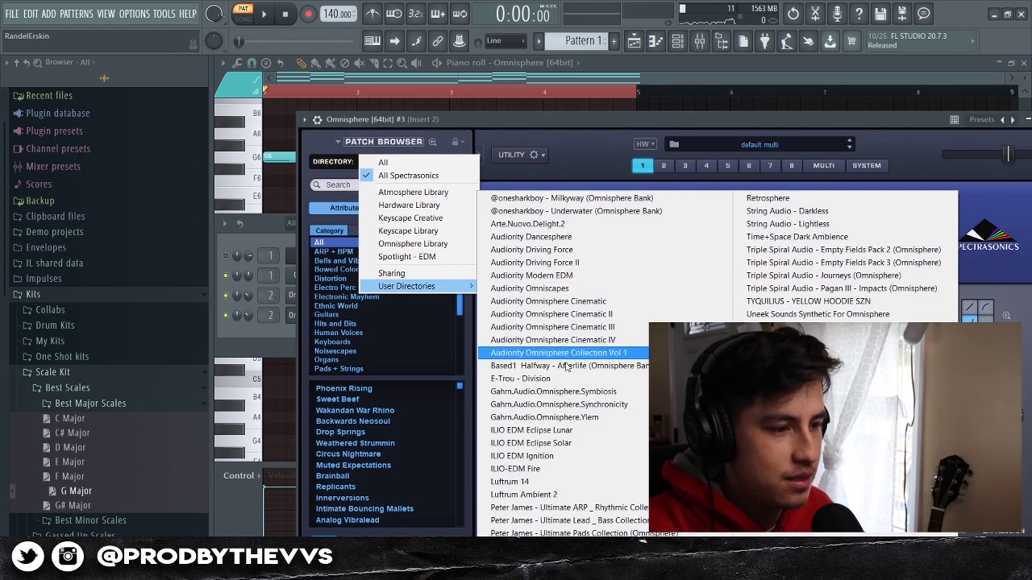
{"action": "left_click", "coordinate": [564, 535]}
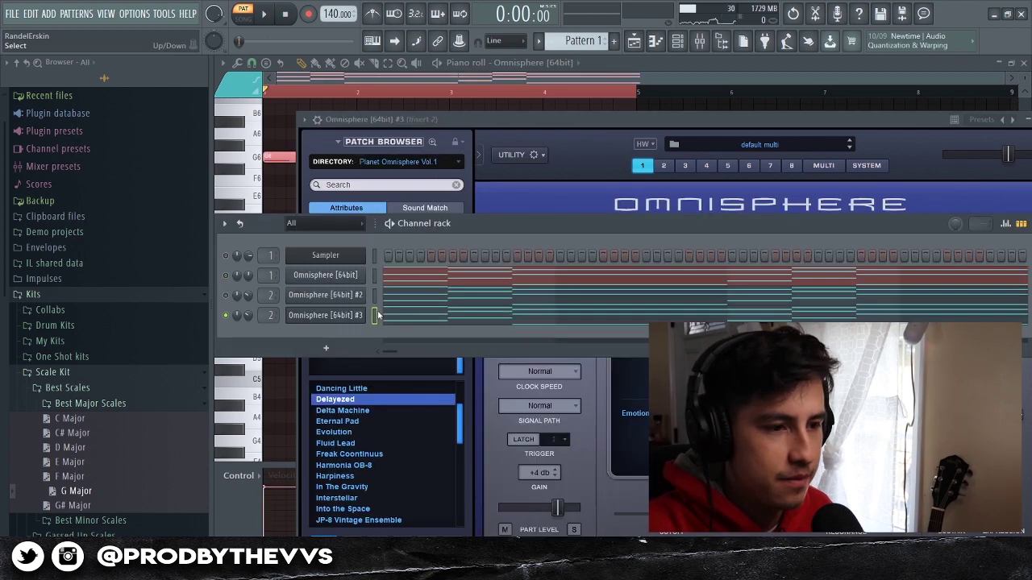
Route the Omnisphere #3 channel to mixer track 3 and unmute the first Omnisphere channel
{"action": "right_click", "coordinate": [257, 319]}
{"action": "left_click", "coordinate": [255, 321]}
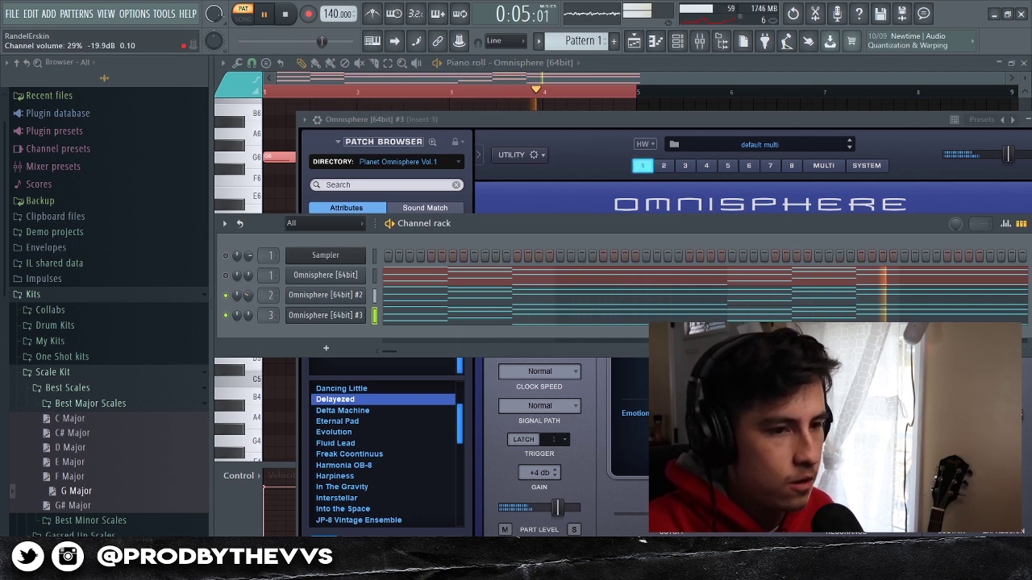
{"action": "left_click", "coordinate": [228, 277]}
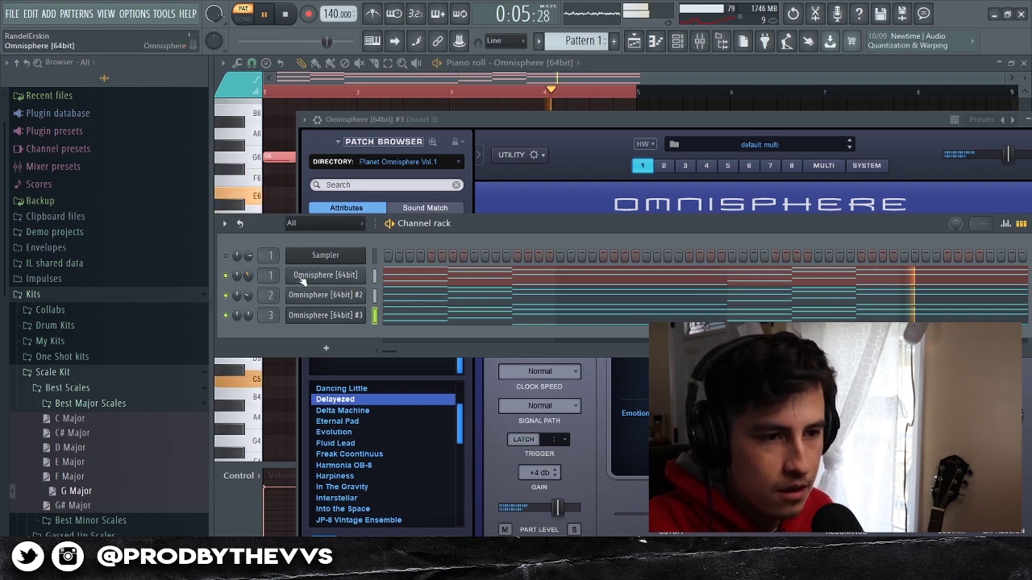
Try transposing the first Omnisphere channel's notes up an octave
{"action": "right_click", "coordinate": [365, 269]}
{"action": "left_click", "coordinate": [367, 275]}
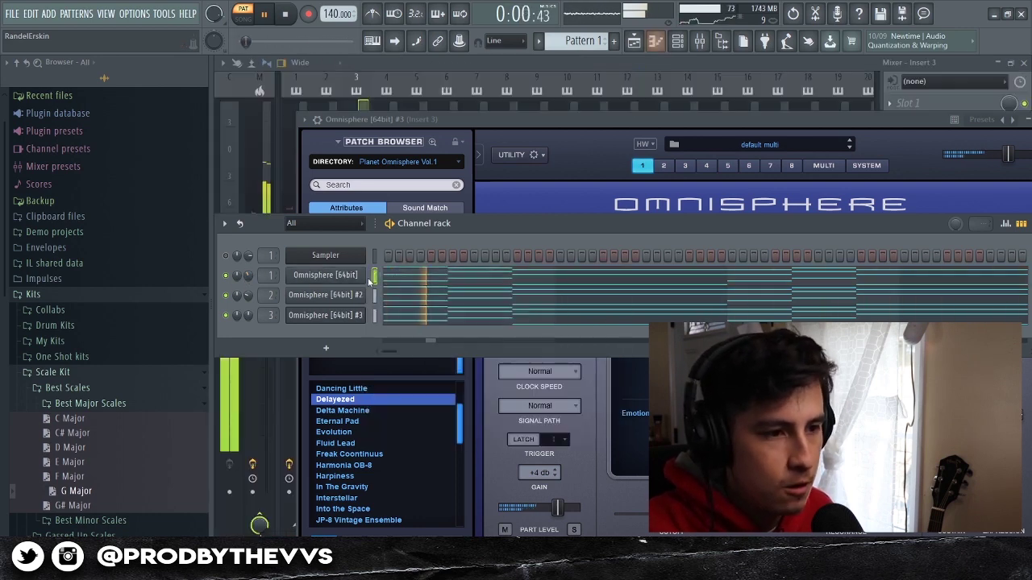
{"action": "right_click", "coordinate": [365, 269]}
{"action": "left_click", "coordinate": [368, 275]}
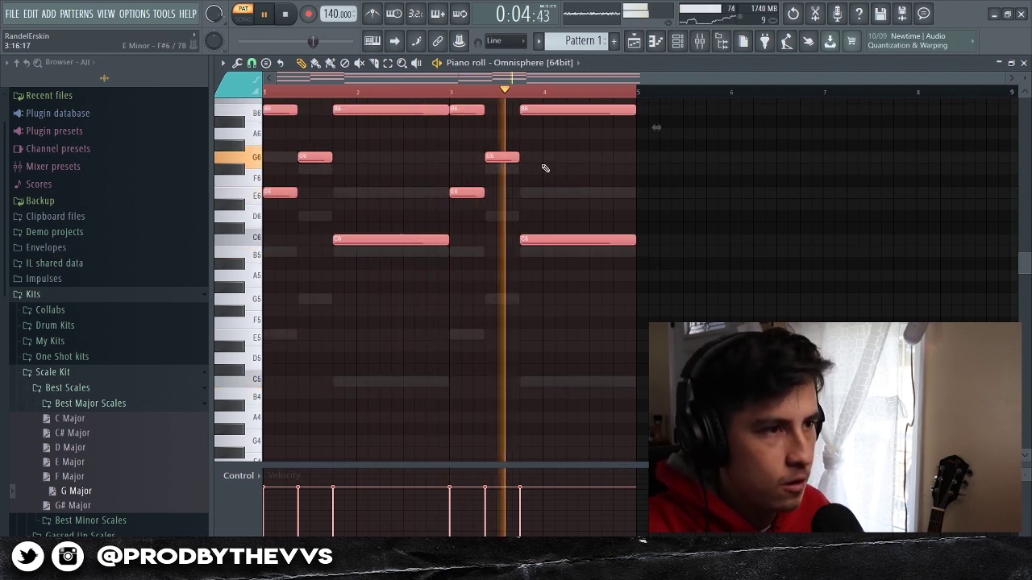
{"action": "key", "text": "space"}
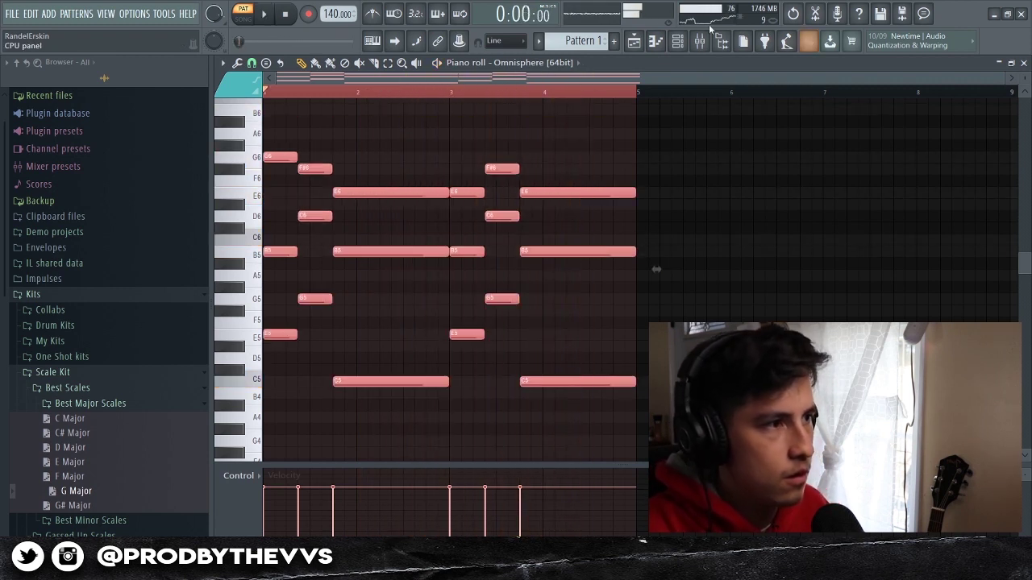
Transpose all notes of the Omnisphere #2 channel up an octave and play the pattern
{"action": "left_click", "coordinate": [677, 44]}
{"action": "left_click", "coordinate": [314, 298]}
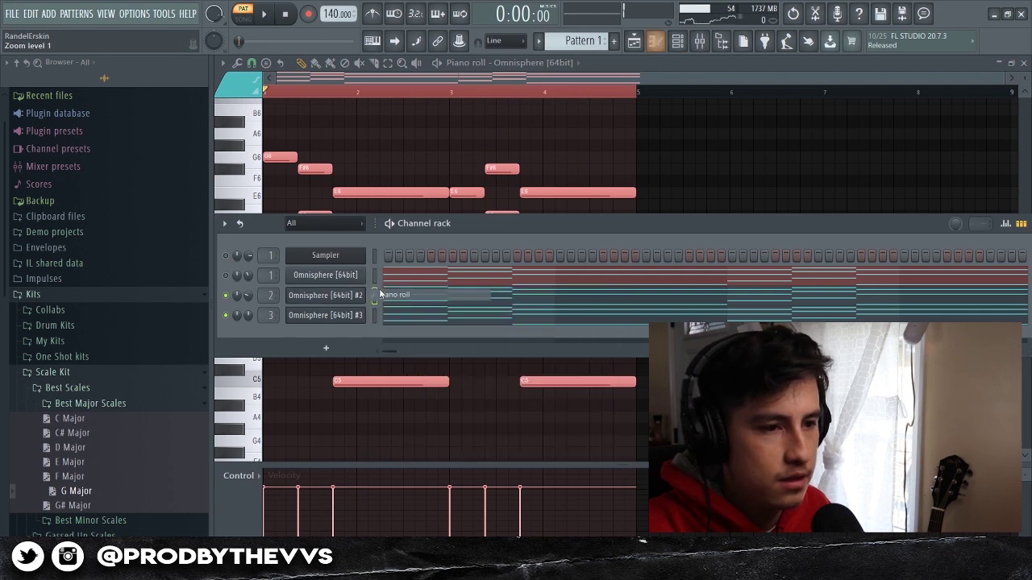
{"action": "key", "text": "F6"}
{"action": "key", "text": "space"}
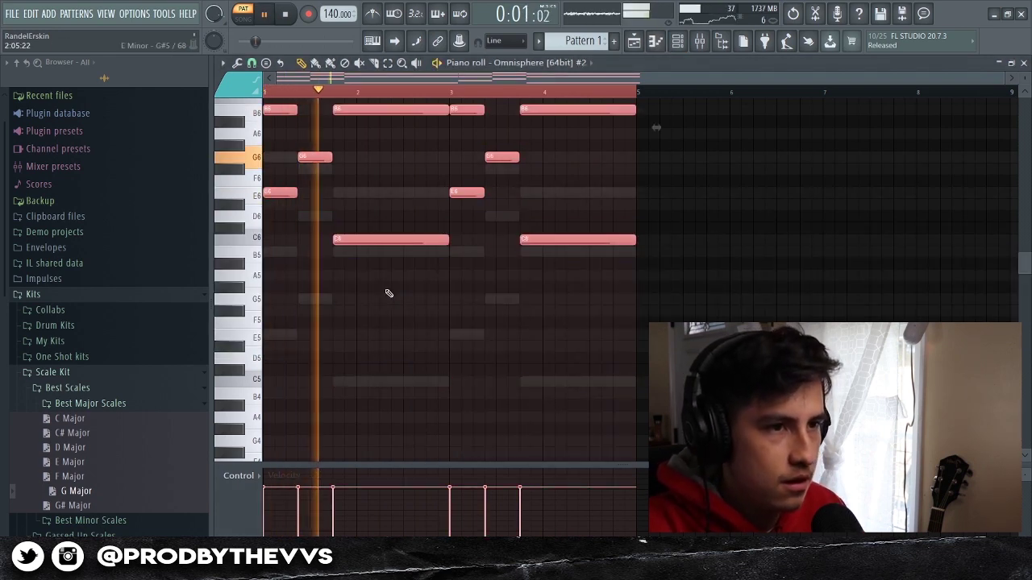
Lower the volume fader of mixer track Insert 2 during playback
{"action": "key", "text": "F6"}
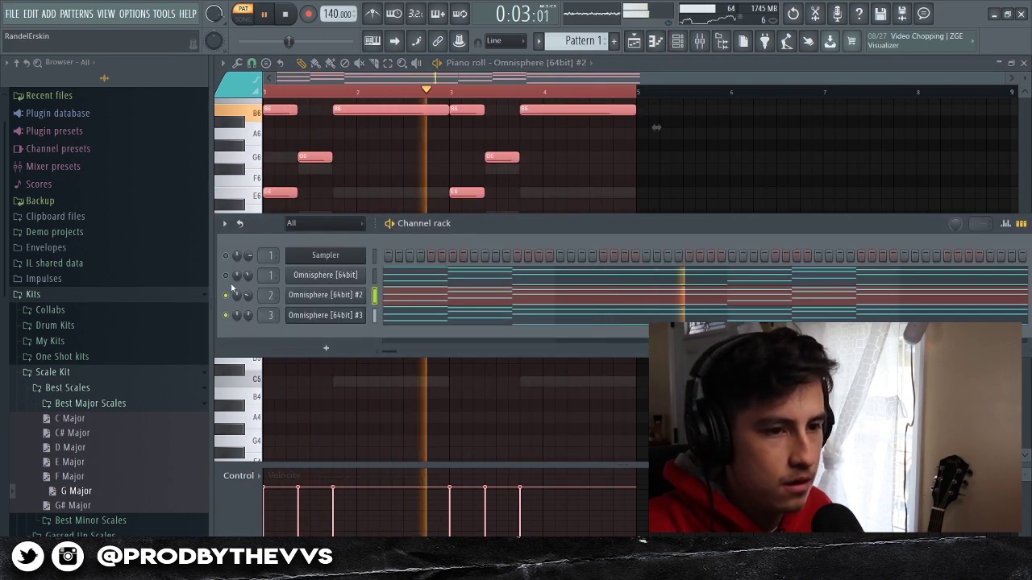
{"action": "left_click", "coordinate": [699, 40]}
{"action": "left_click", "coordinate": [333, 202]}
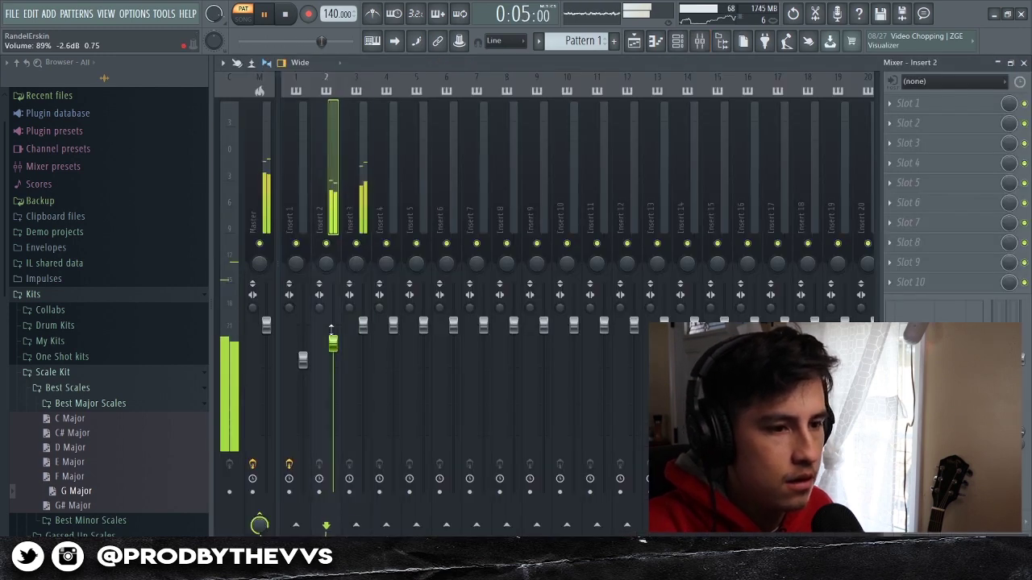
Open the first Omnisphere channel's piano roll and lower its channel volume to about 66% during playback
{"action": "left_click", "coordinate": [679, 40]}
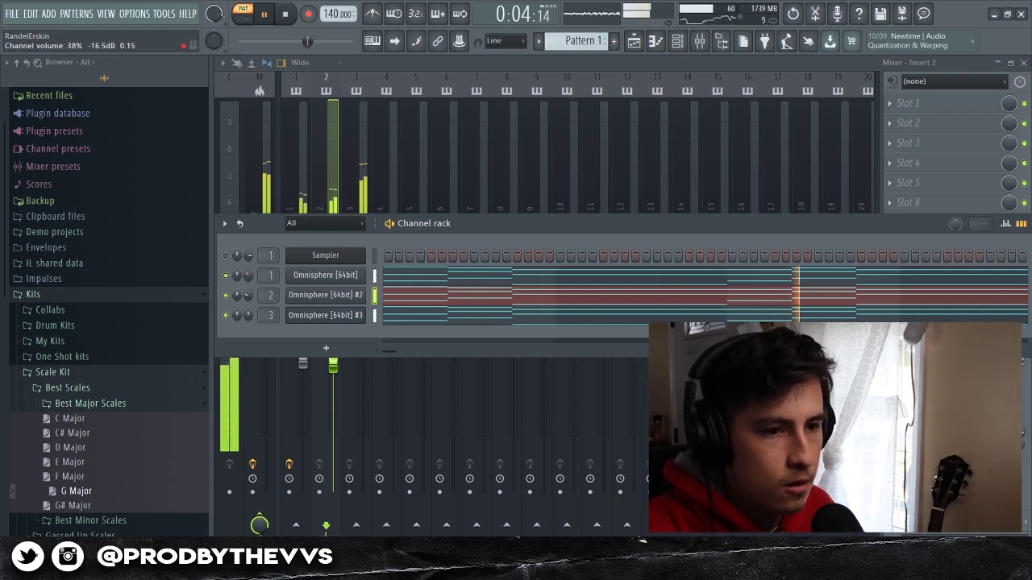
{"action": "right_click", "coordinate": [355, 275]}
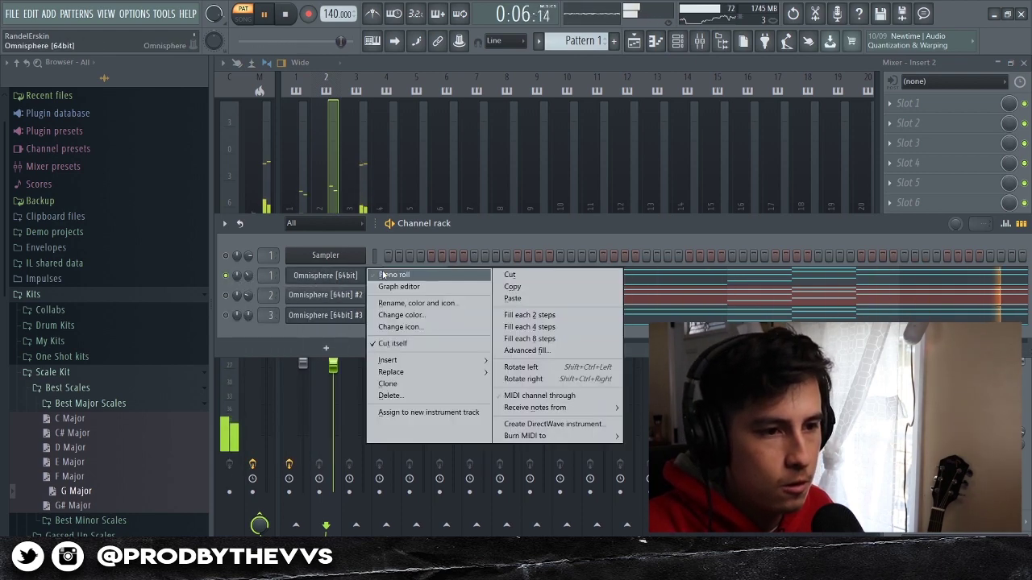
{"action": "left_click", "coordinate": [395, 274]}
{"action": "key", "text": "F6"}
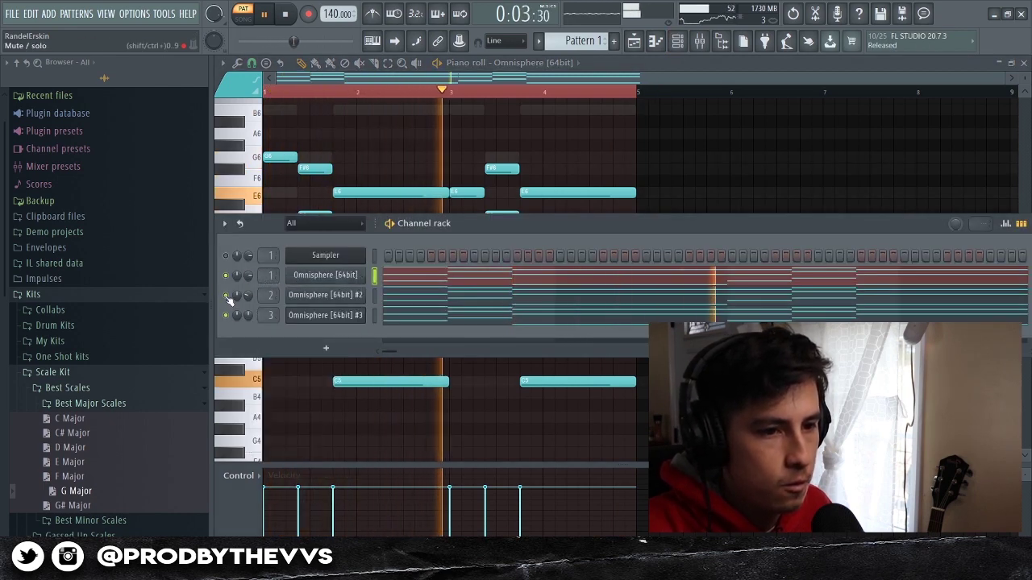
{"action": "scroll", "coordinate": [250, 277], "scroll_direction": "down", "scroll_amount": 5}
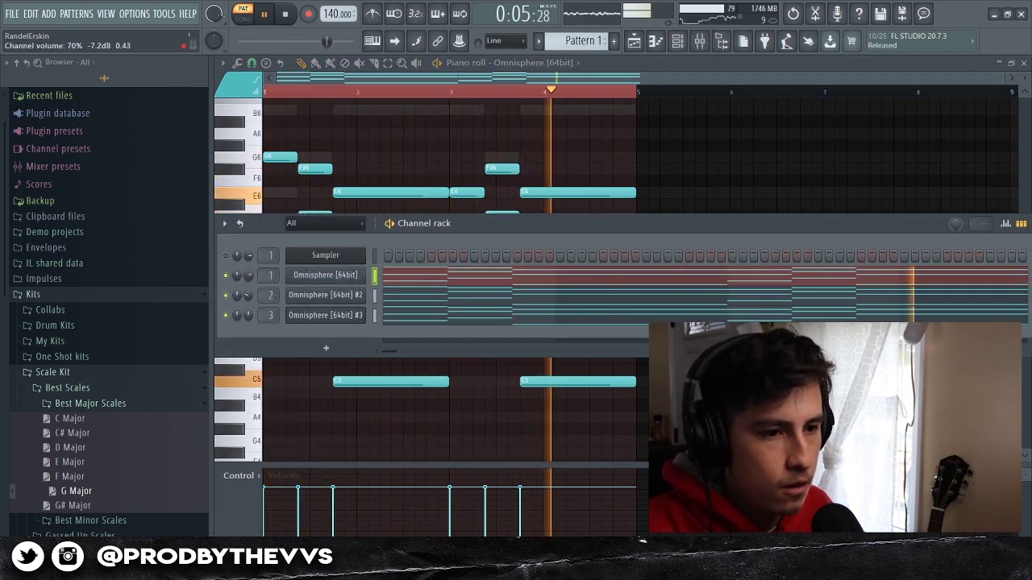
{"action": "scroll", "coordinate": [249, 277], "scroll_direction": "down", "scroll_amount": 1}
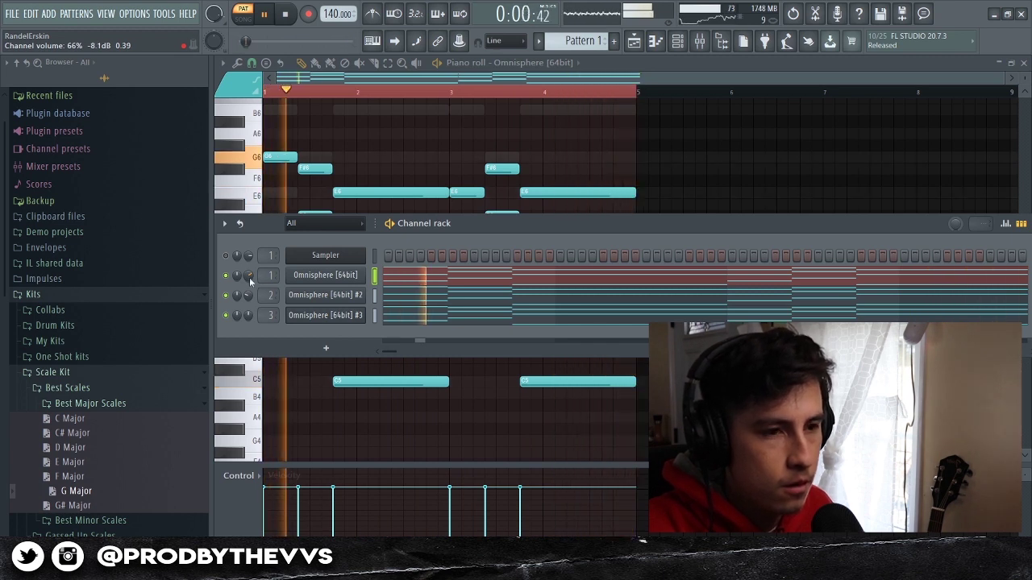
{"action": "scroll", "coordinate": [249, 277], "scroll_direction": "down", "scroll_amount": 1}
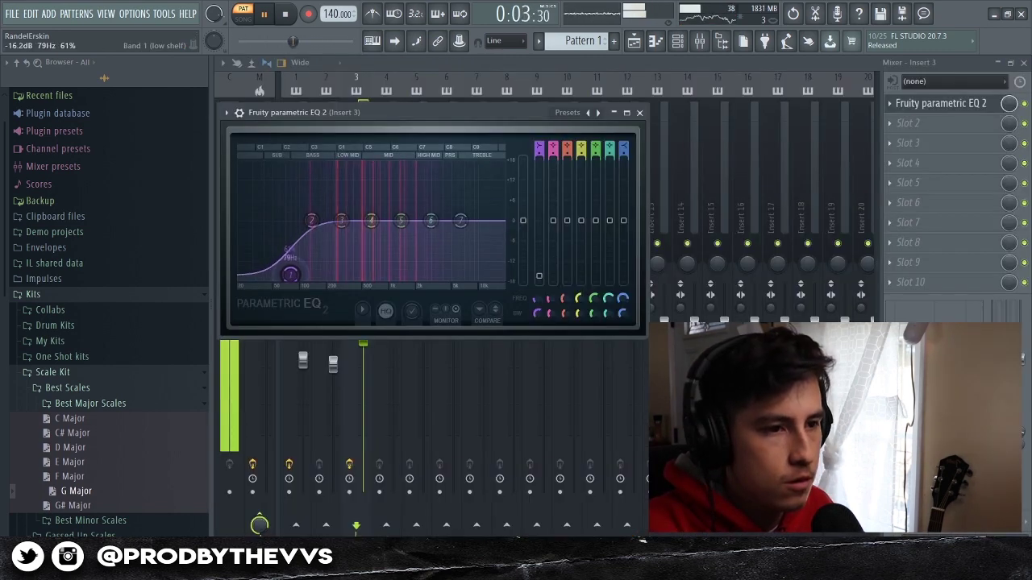
Cut the low end on Insert 3 with band 1 of Parametric EQ 2 and set Fruity Reeverb 2's room size to 80
{"action": "left_click_drag", "start_coordinate": [291, 274], "coordinate": [294, 277]}
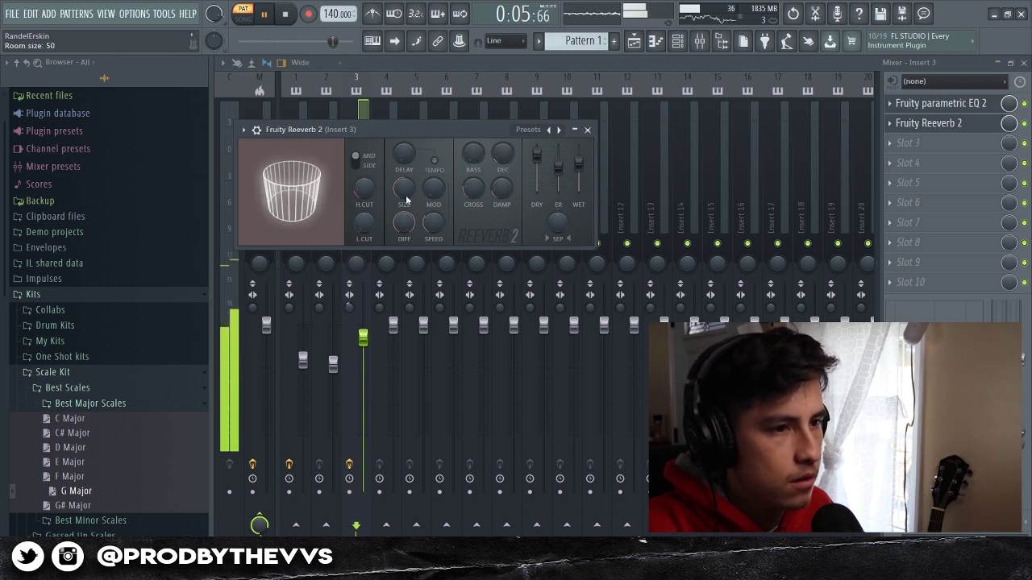
{"action": "left_click_drag", "start_coordinate": [397, 192], "coordinate": [397, 165]}
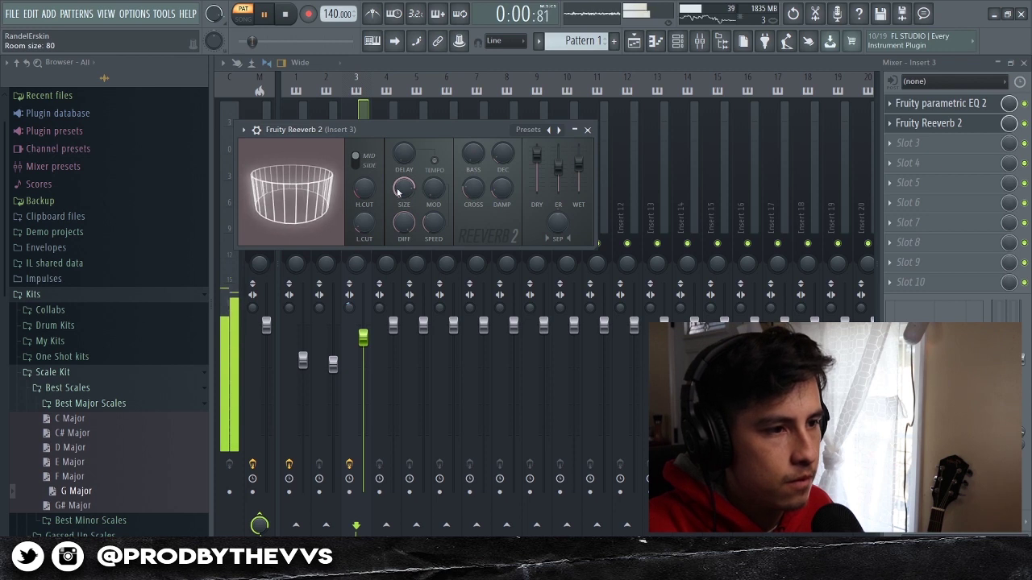
{"action": "left_click", "coordinate": [586, 129]}
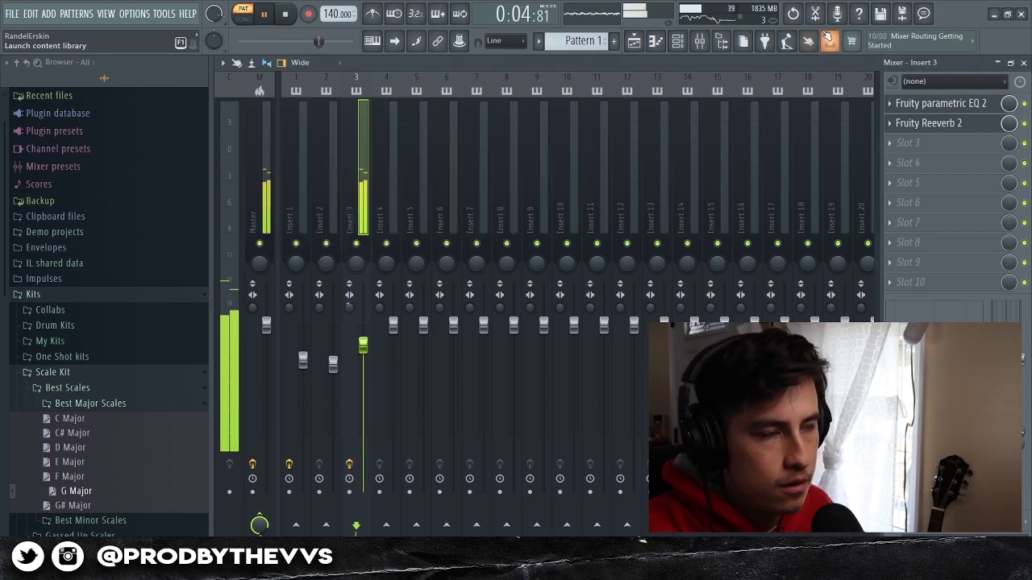
Lower mixer track Insert 2's volume further, and adjust the panning of Insert 2, to 20% left, and of Insert 1
{"action": "left_click", "coordinate": [675, 40]}
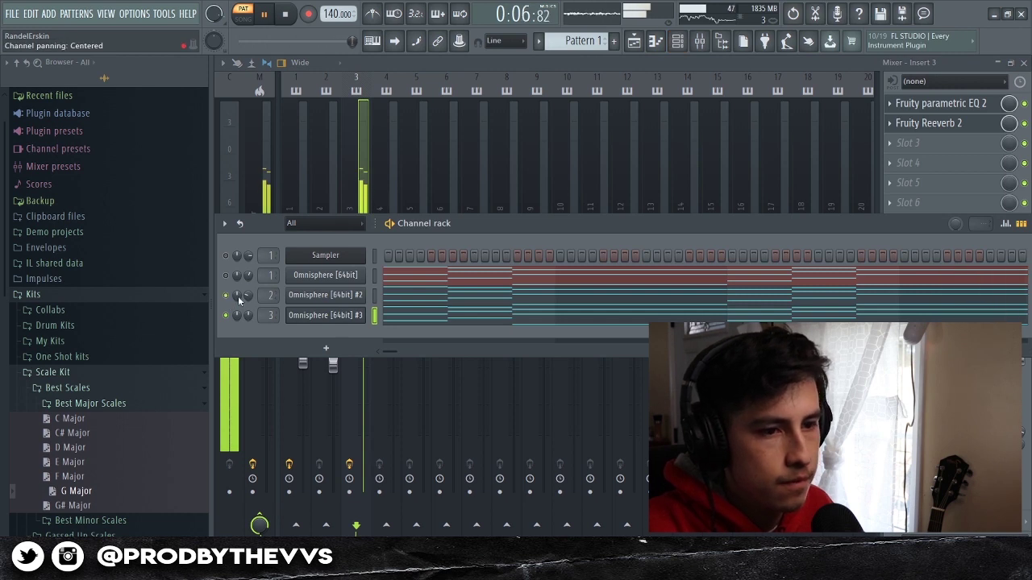
{"action": "left_click", "coordinate": [338, 189]}
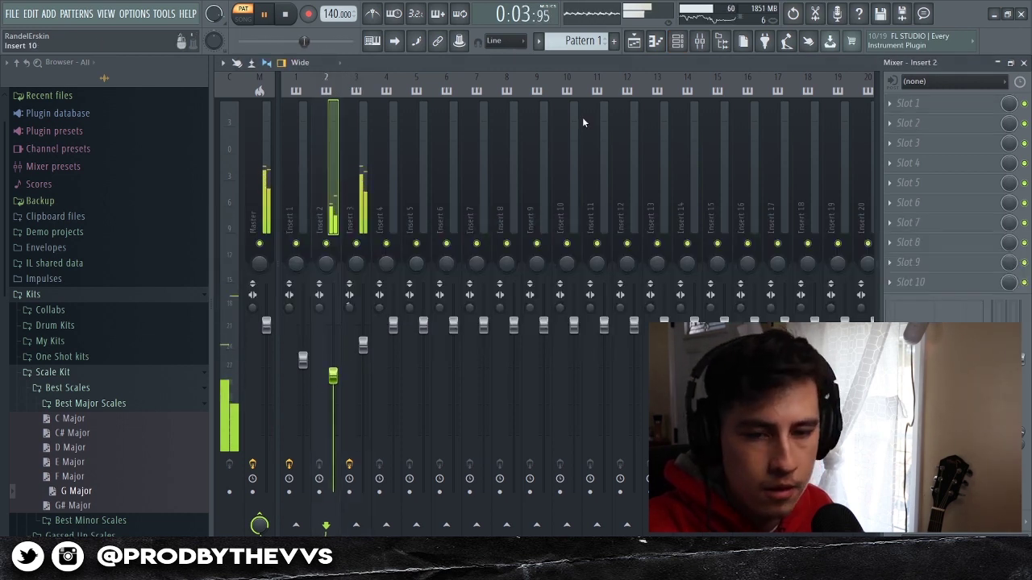
{"action": "left_click", "coordinate": [682, 44]}
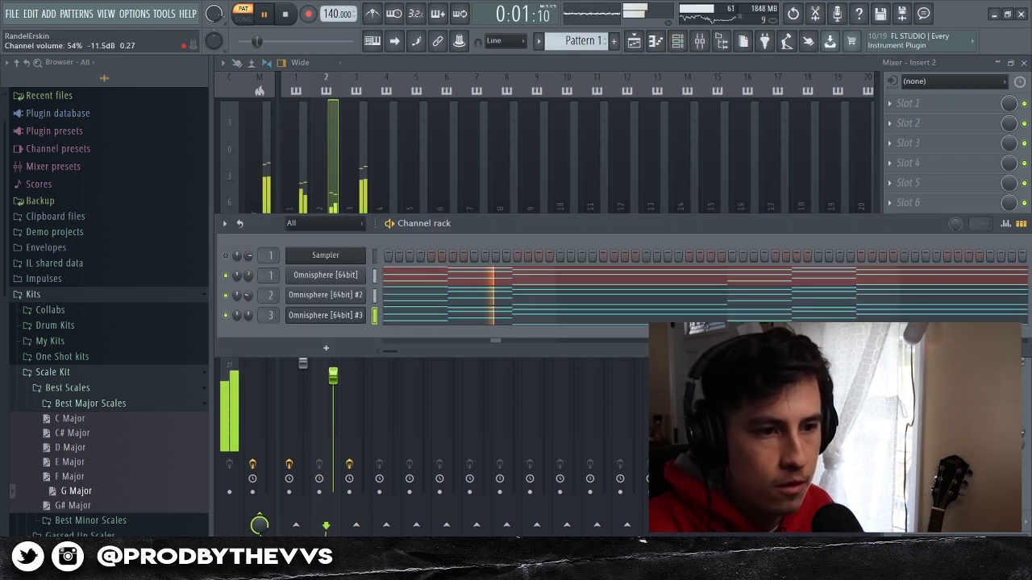
{"action": "left_click", "coordinate": [301, 198]}
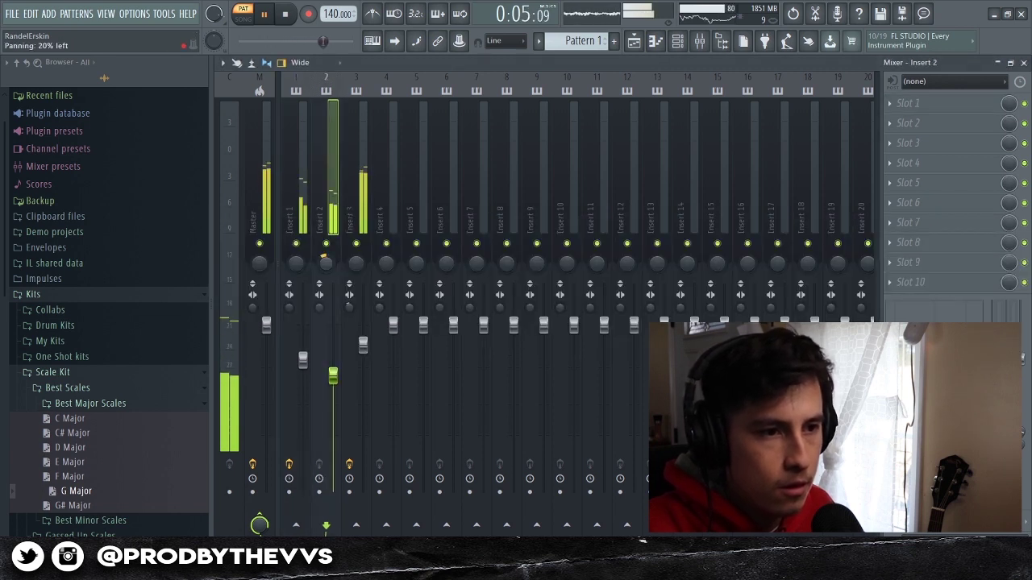
{"action": "left_click", "coordinate": [296, 263]}
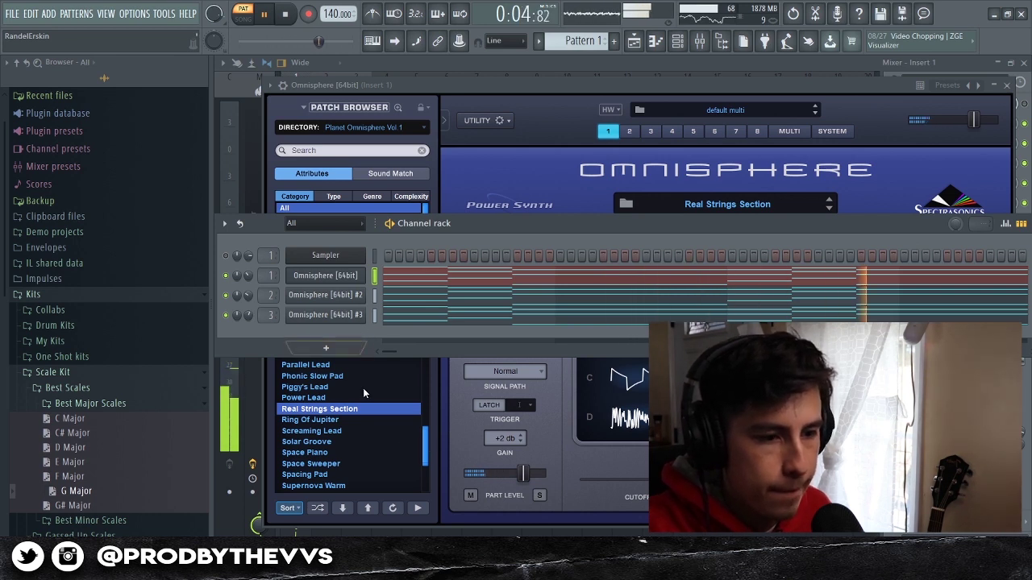
Add a fourth Omnisphere channel with the Screaming Lead patch and place a G7 note at the start of its piano roll
{"action": "left_click", "coordinate": [341, 342]}
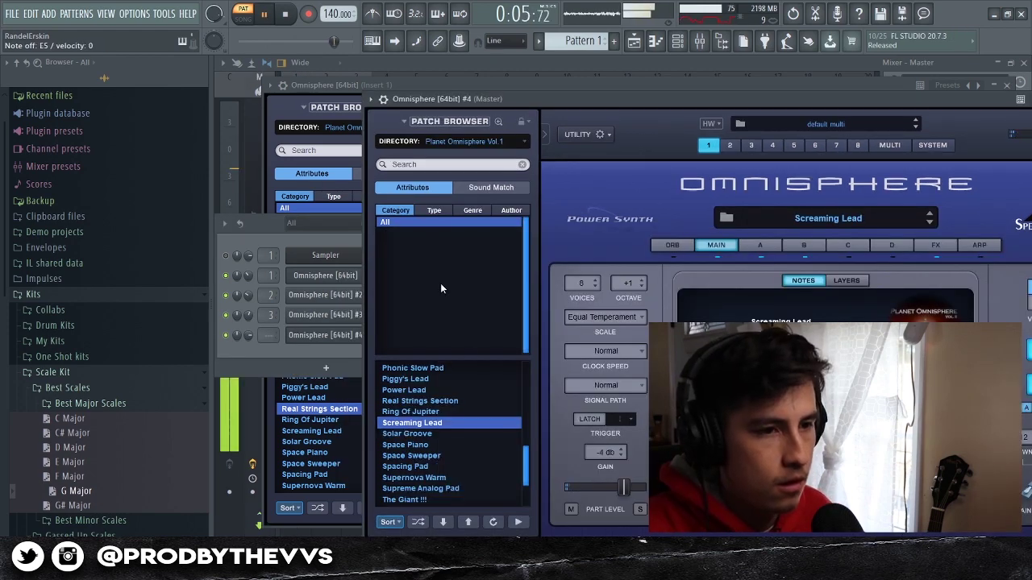
{"action": "left_click", "coordinate": [254, 251]}
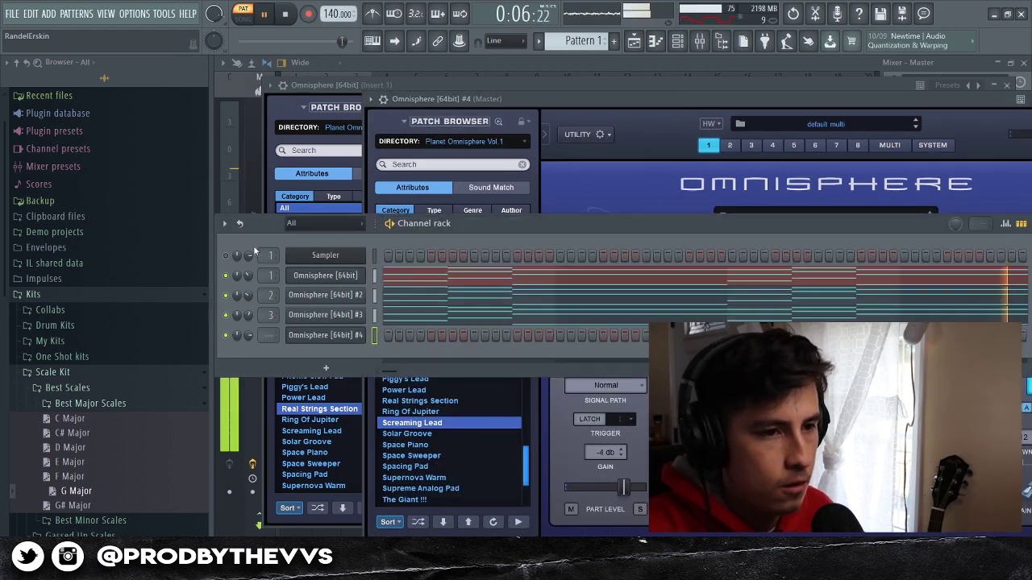
{"action": "key", "text": "F7"}
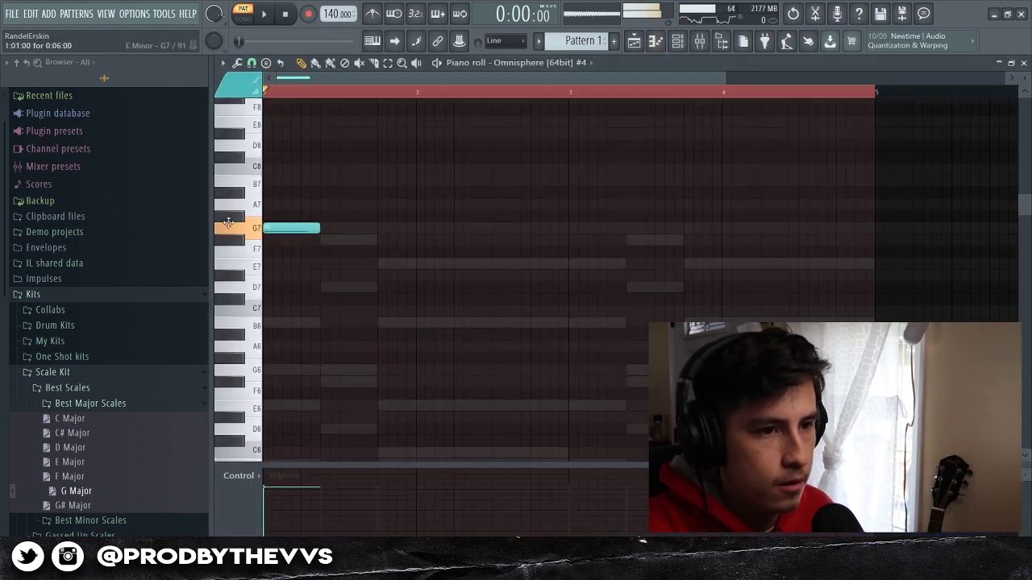
Shorten the opening G7 note in Omnisphere #4 and add short F#7, E7, E7, F#7 and E7 notes at the following chord starts
{"action": "left_click", "coordinate": [677, 41]}
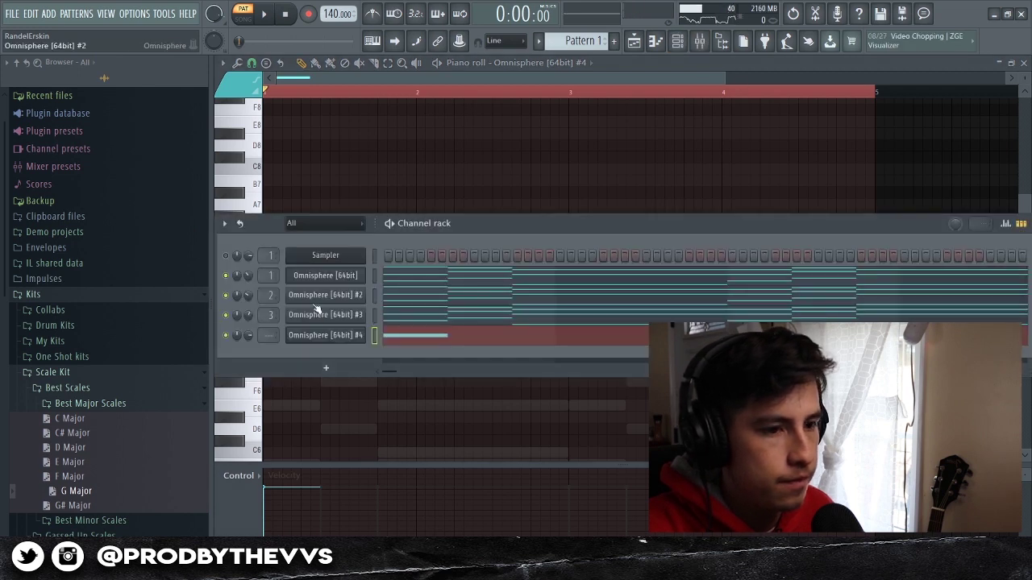
{"action": "key", "text": "space"}
{"action": "key", "text": "F6"}
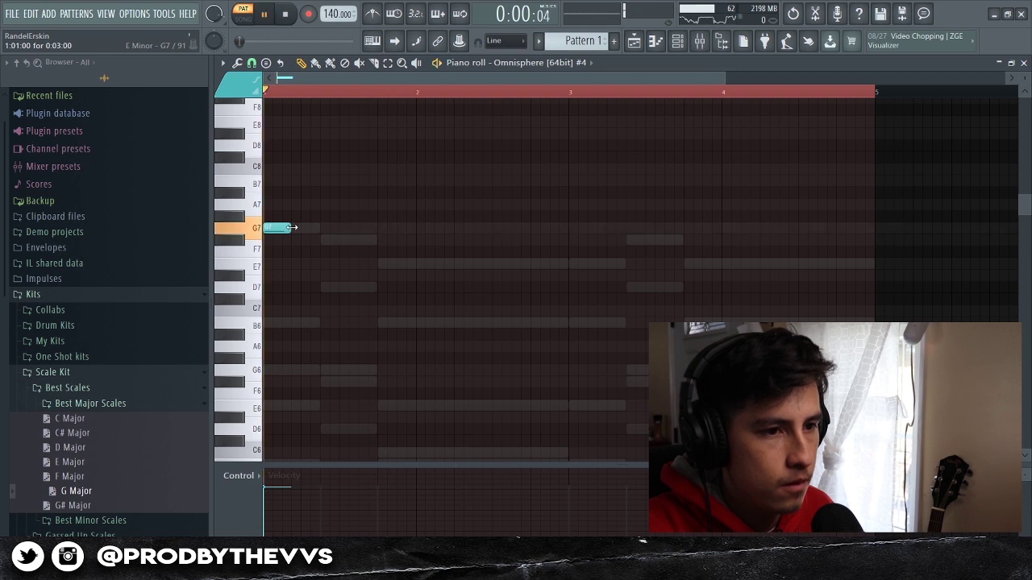
{"action": "key", "text": "space"}
{"action": "key", "text": "space"}
{"action": "left_click", "coordinate": [326, 239]}
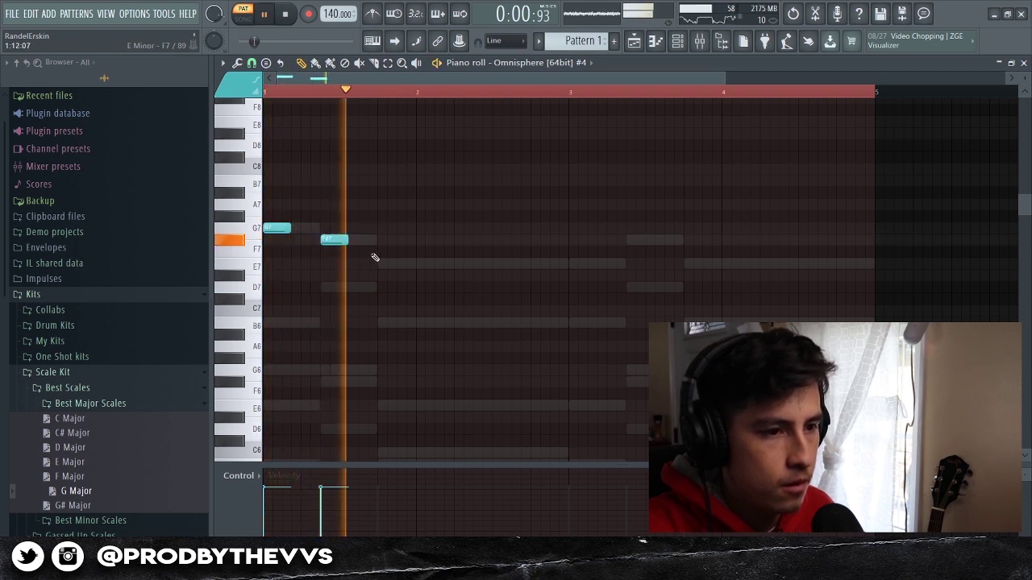
{"action": "left_click", "coordinate": [388, 264]}
{"action": "left_click", "coordinate": [577, 264]}
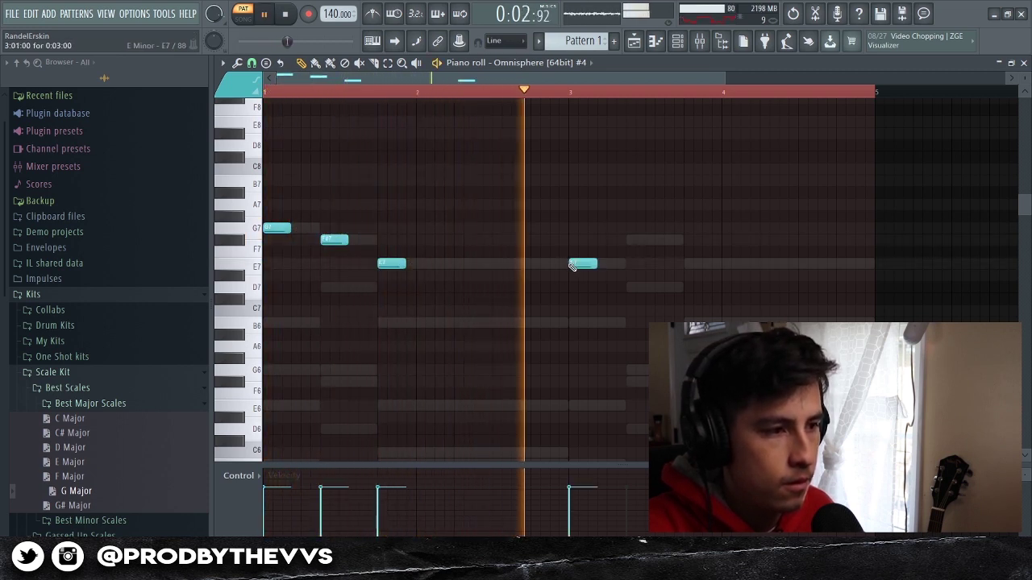
{"action": "left_click", "coordinate": [636, 240]}
{"action": "left_click", "coordinate": [686, 263]}
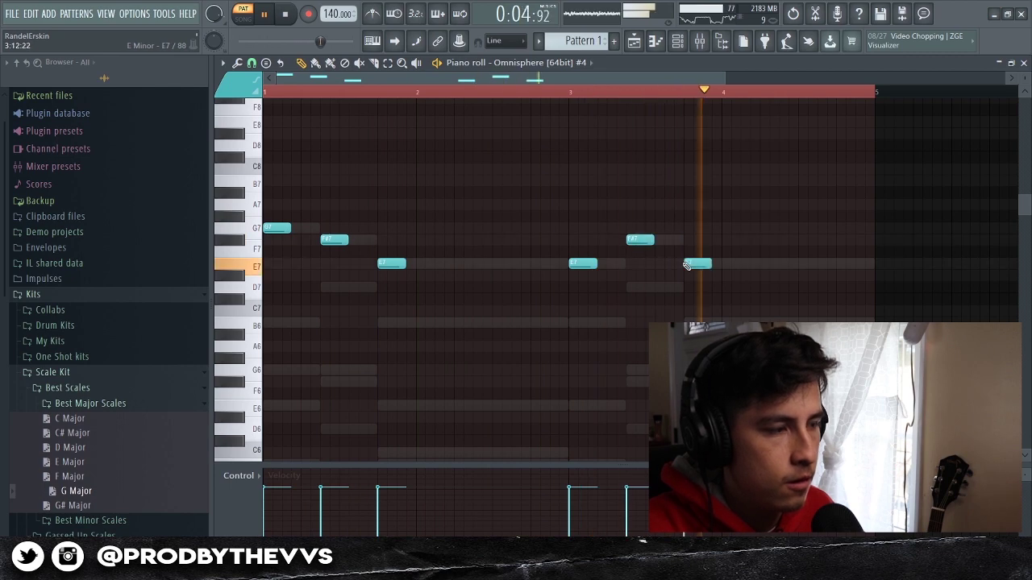
{"action": "scroll", "coordinate": [405, 177], "scroll_direction": "down", "scroll_amount": 3}
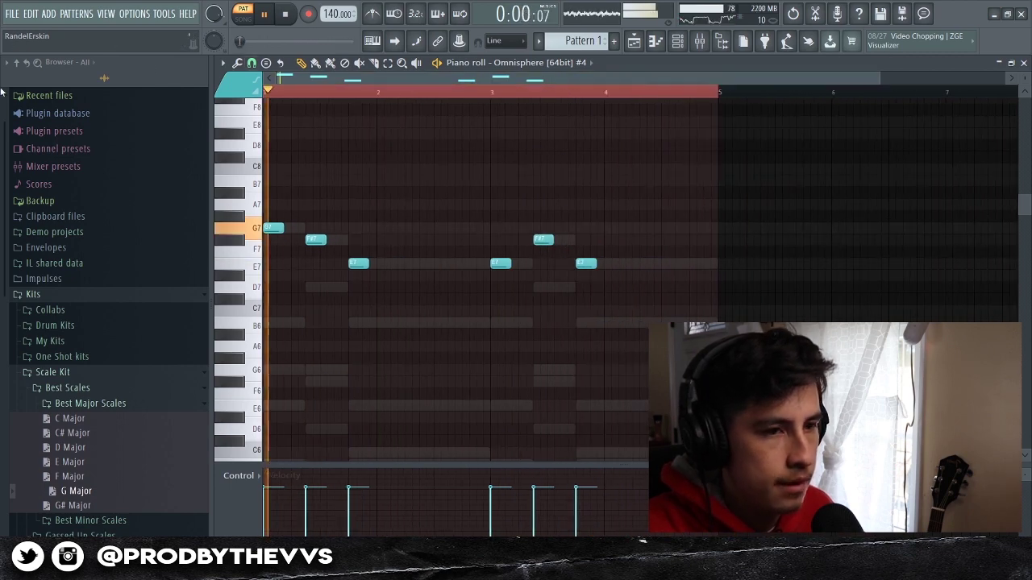
Change the Omnisphere #4 patch to Solar Groove while the pattern plays
{"action": "left_click", "coordinate": [677, 41]}
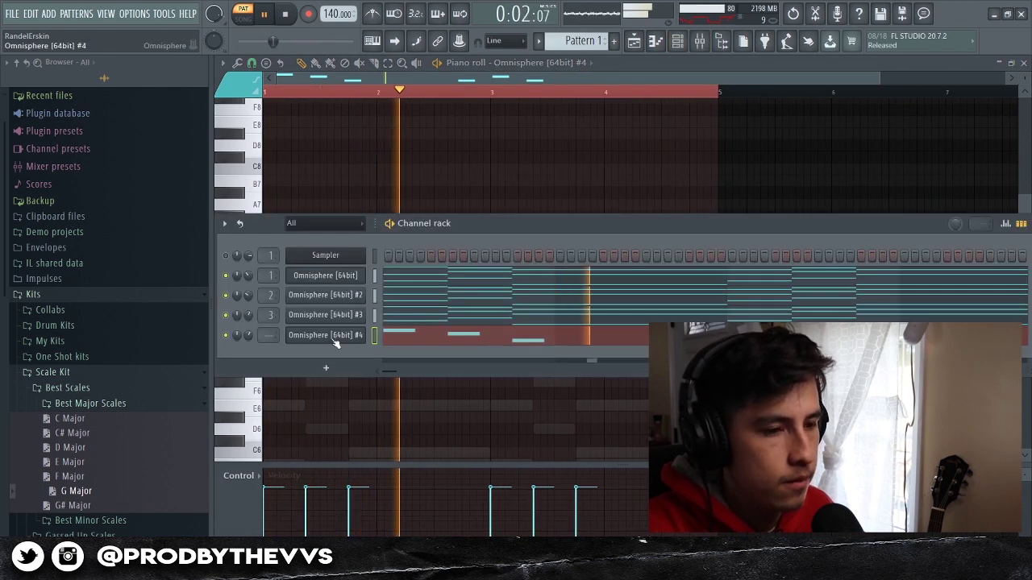
{"action": "left_click", "coordinate": [325, 334]}
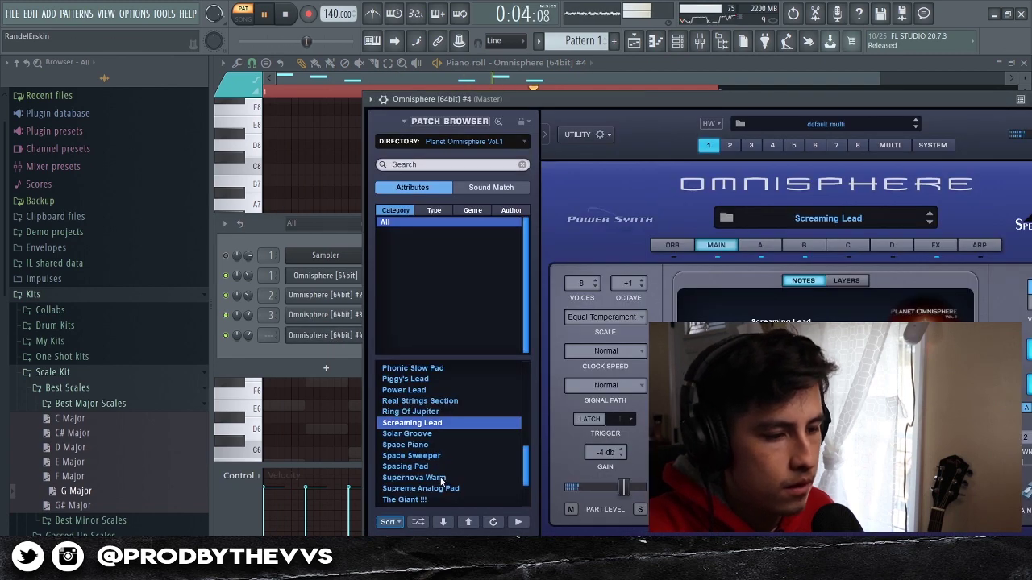
{"action": "left_click", "coordinate": [442, 435]}
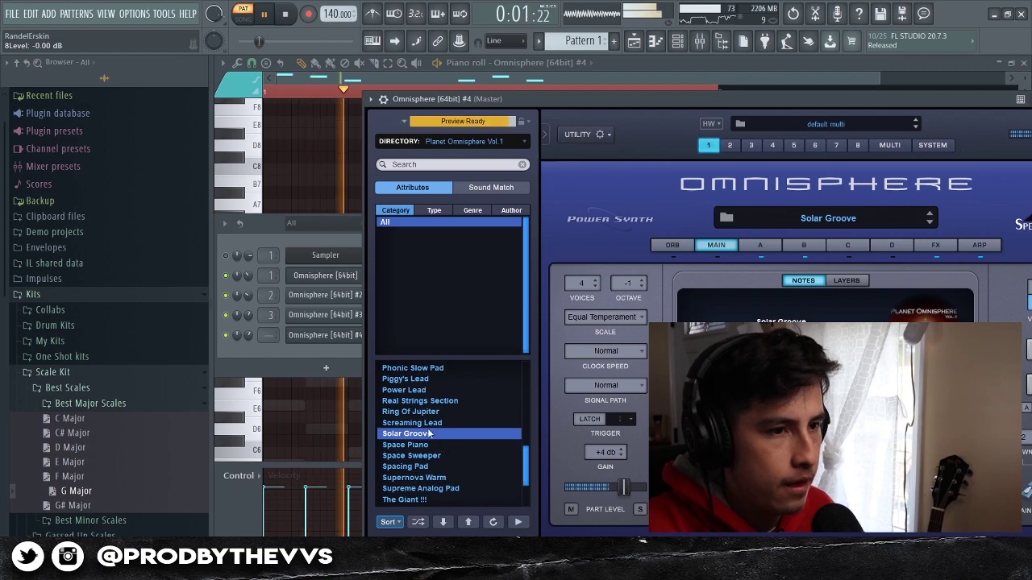
Add the Empire Clap sample from the Yung Faygo drumkit as a new channel and load !Clap Midi 1 onto it
{"action": "key", "text": "F6"}
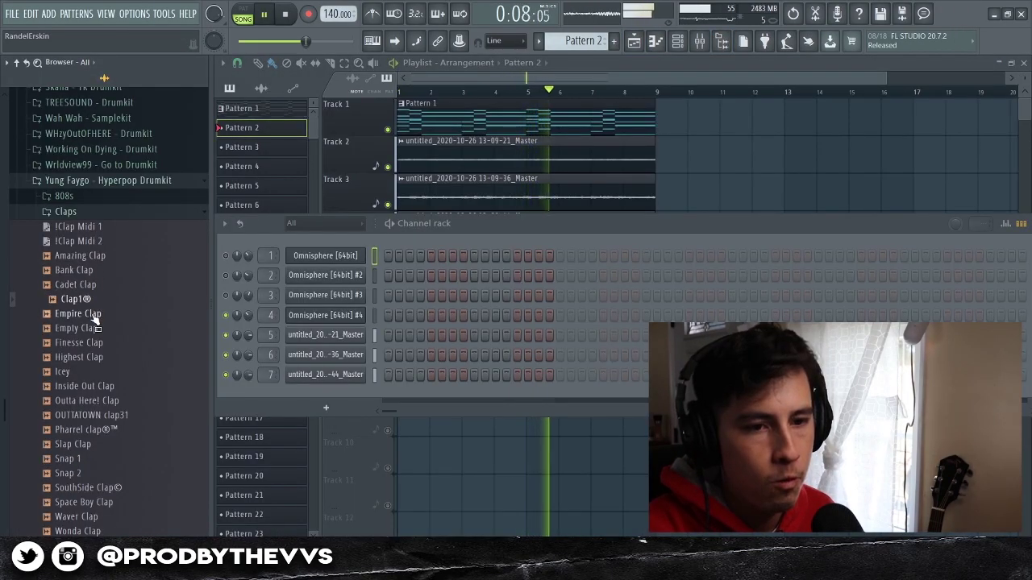
{"action": "left_click_drag", "start_coordinate": [85, 313], "coordinate": [343, 394]}
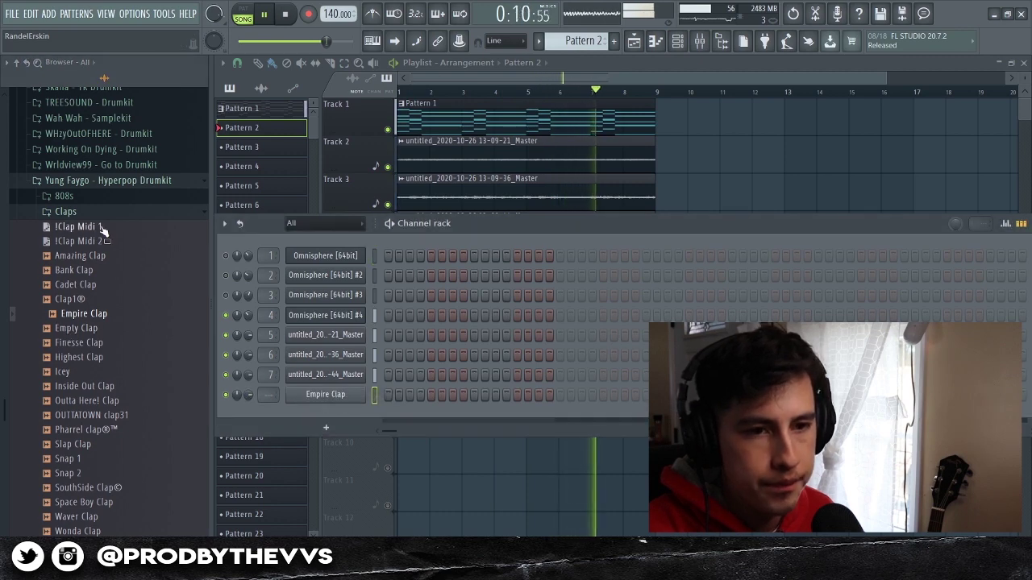
{"action": "left_click_drag", "start_coordinate": [103, 229], "coordinate": [355, 395]}
{"action": "key", "text": "F6"}
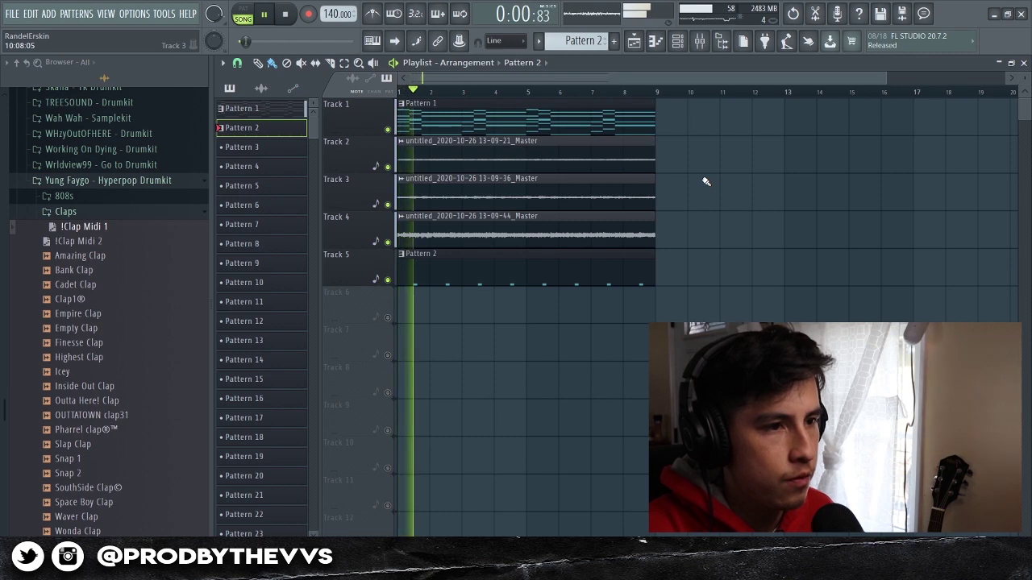
Set the Empire Clap channel volume to about 88% and mixer track Insert 7's fader to about 90%
{"action": "left_click", "coordinate": [678, 41]}
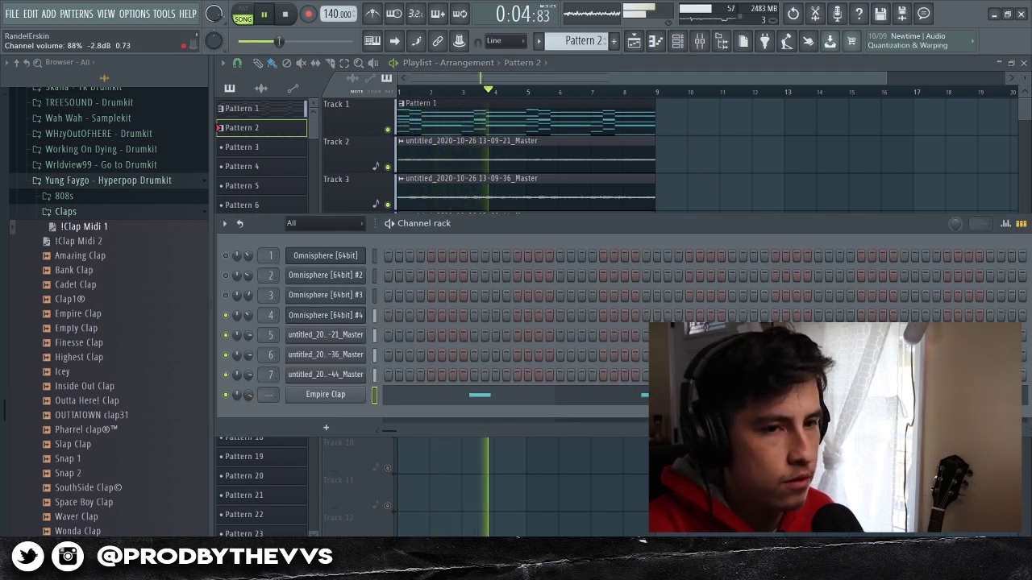
{"action": "key", "text": "F9"}
{"action": "left_click", "coordinate": [452, 276]}
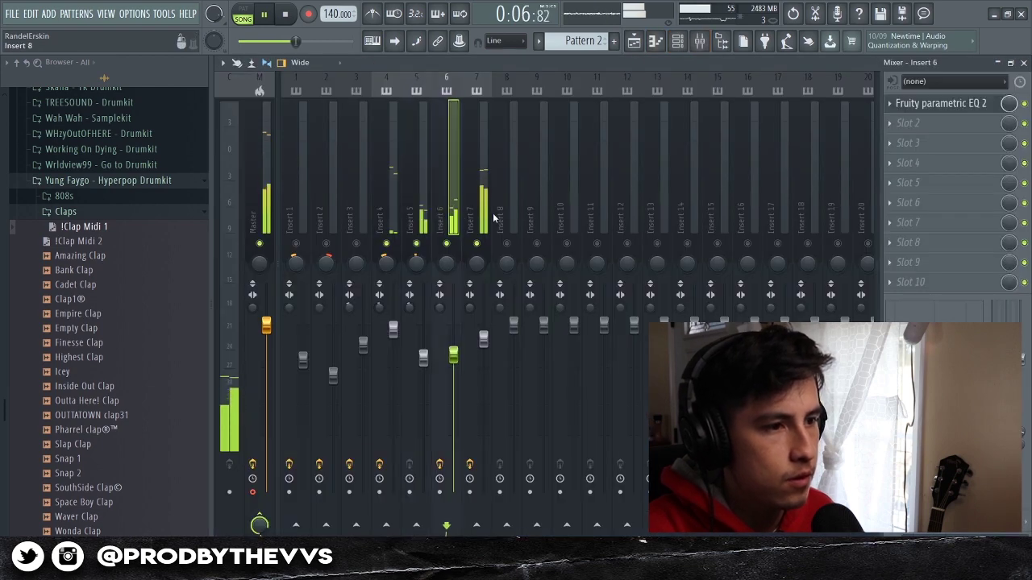
{"action": "left_click", "coordinate": [481, 276]}
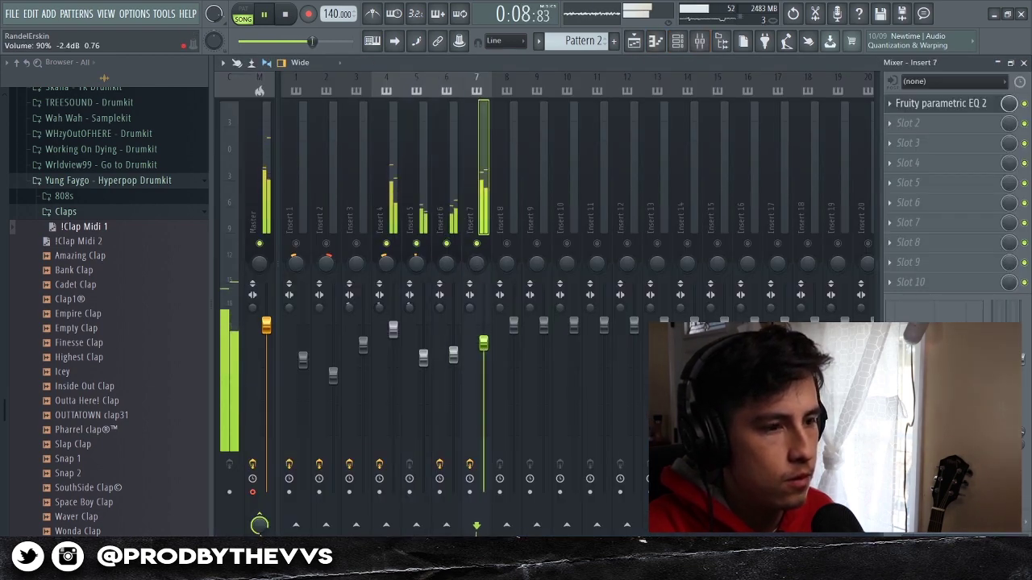
{"action": "left_click", "coordinate": [394, 333]}
Add the Dark Hi-Hat sample from the Yung Faygo drumkit's Hi-Hats folder as a new channel below Empire Clap
{"action": "left_click", "coordinate": [678, 41]}
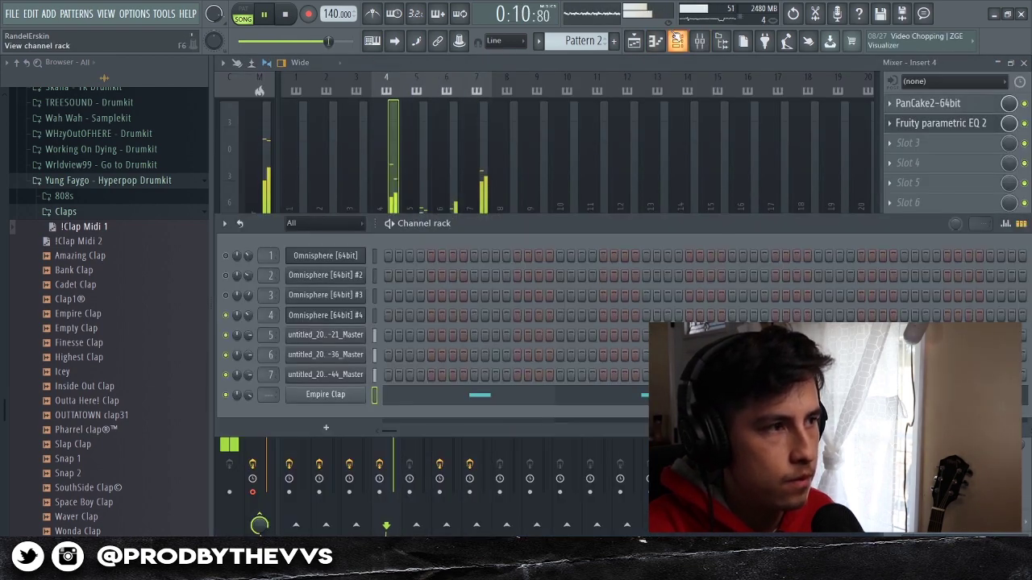
{"action": "left_click", "coordinate": [117, 216]}
{"action": "left_click", "coordinate": [106, 244]}
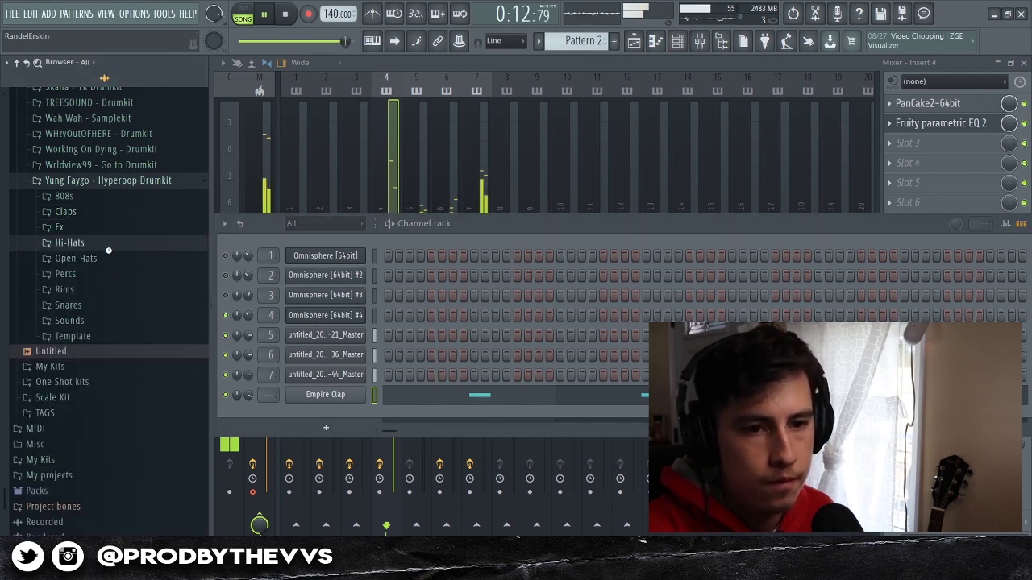
{"action": "left_click", "coordinate": [112, 258]}
{"action": "key", "text": "space"}
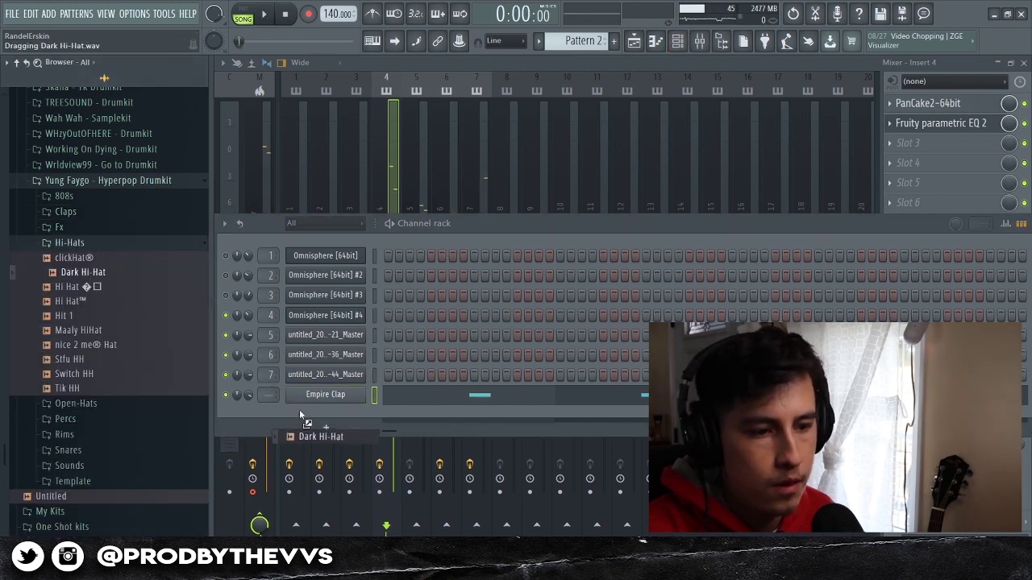
{"action": "left_click_drag", "start_coordinate": [300, 414], "coordinate": [307, 415]}
Place Dark Hi-Hat hits on steps 1 and 3, and open the channel's pattern in the piano roll
{"action": "right_click", "coordinate": [363, 414]}
{"action": "right_click", "coordinate": [530, 199]}
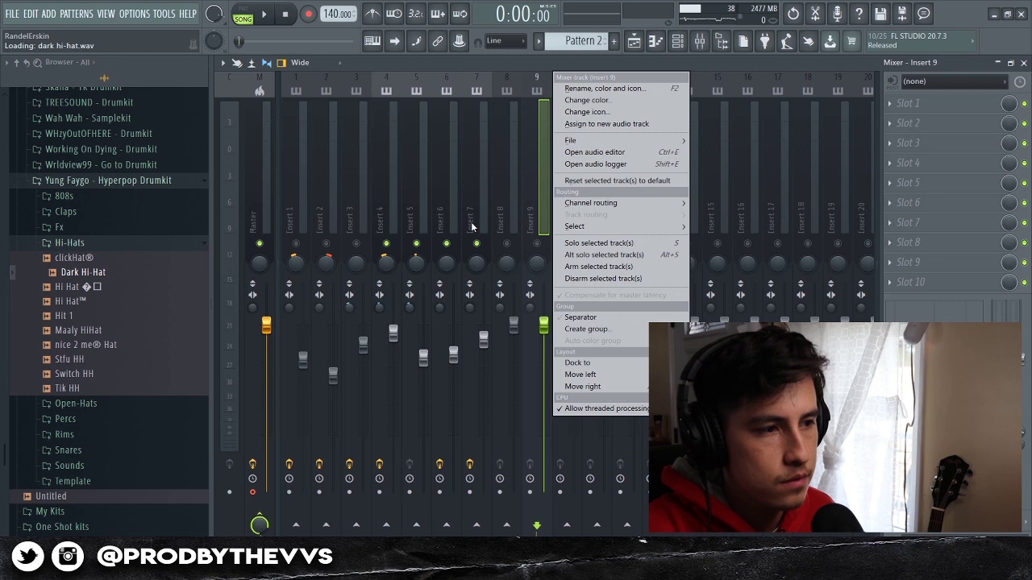
{"action": "left_click", "coordinate": [677, 40]}
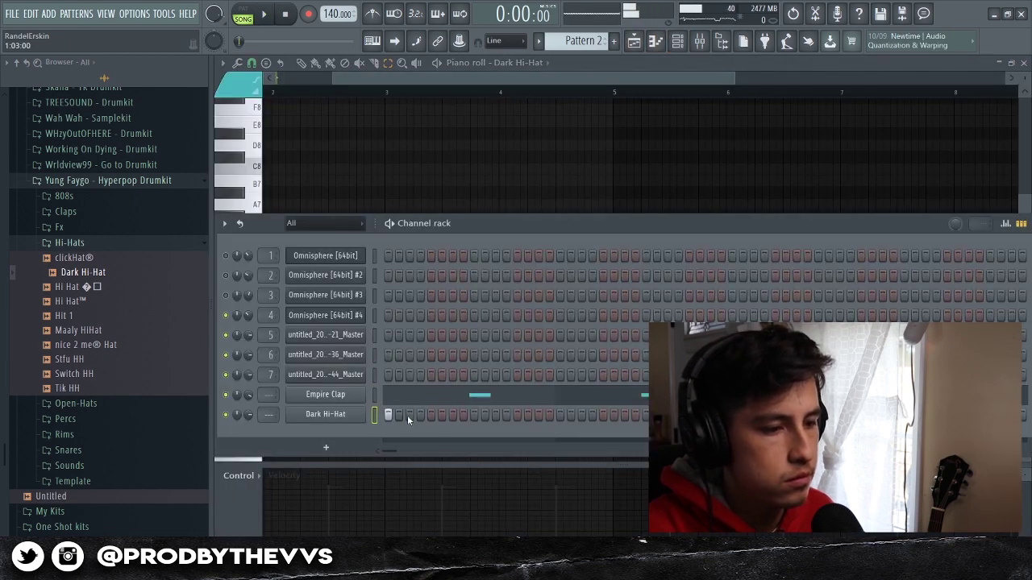
{"action": "right_click", "coordinate": [362, 414]}
{"action": "left_click", "coordinate": [399, 386]}
{"action": "right_click", "coordinate": [363, 414]}
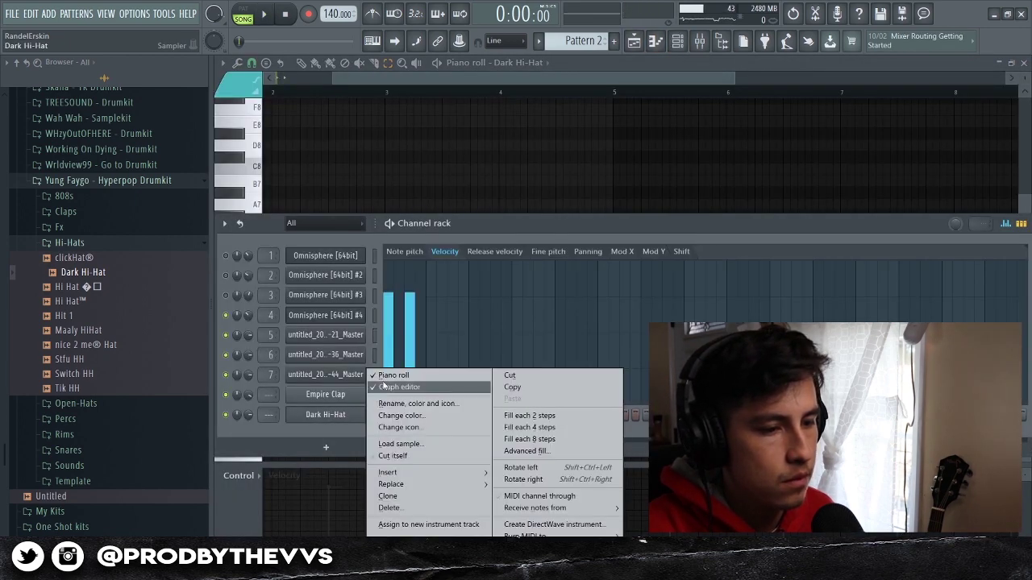
{"action": "left_click", "coordinate": [395, 387]}
{"action": "right_click", "coordinate": [363, 414]}
{"action": "left_click", "coordinate": [395, 374]}
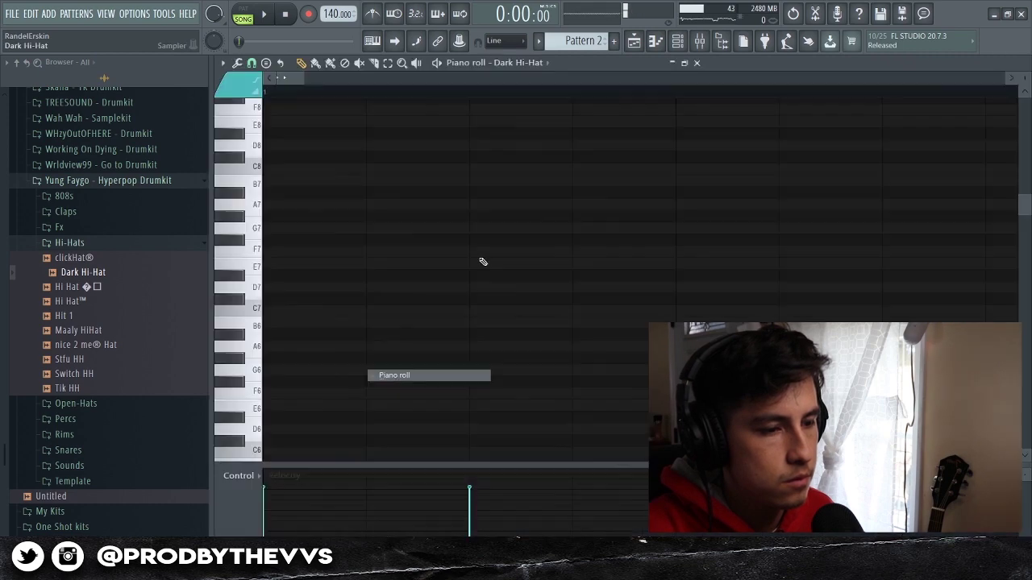
Add C5 hi-hat notes on steps 5 and 7 of bar 1 and a lower F#4 note on step 4
{"action": "left_click_drag", "start_coordinate": [678, 77], "coordinate": [499, 77]}
{"action": "scroll", "coordinate": [348, 182], "scroll_direction": "down", "scroll_amount": 6}
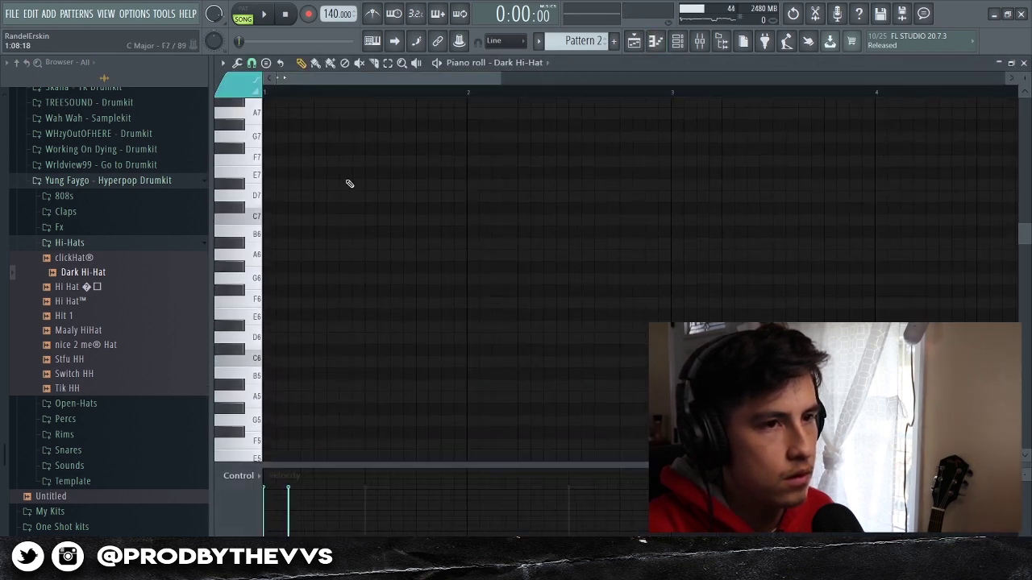
{"action": "scroll", "coordinate": [329, 274], "scroll_direction": "down", "scroll_amount": 4}
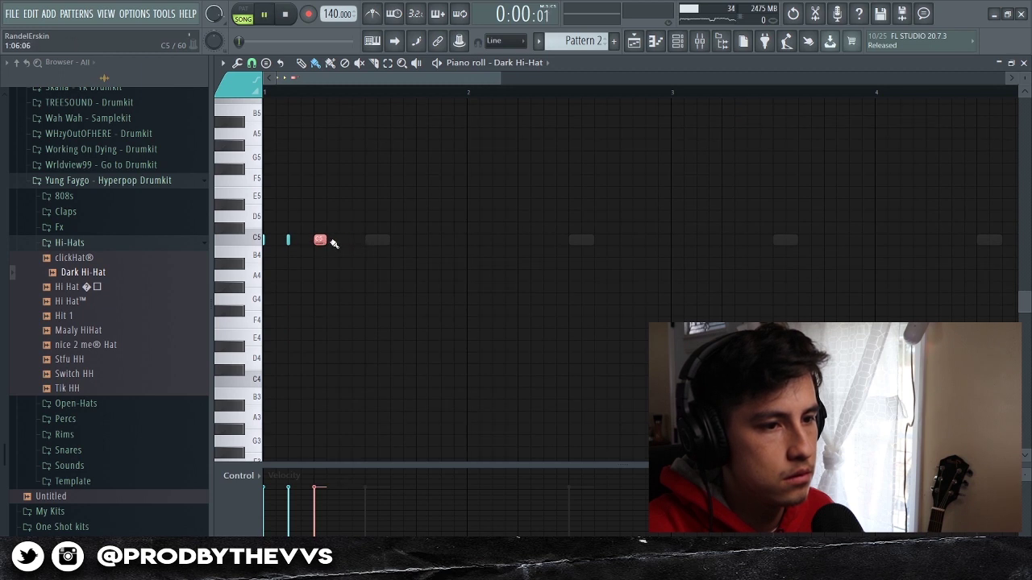
{"action": "left_click", "coordinate": [330, 240]}
{"action": "left_click_drag", "start_coordinate": [330, 240], "coordinate": [344, 241]}
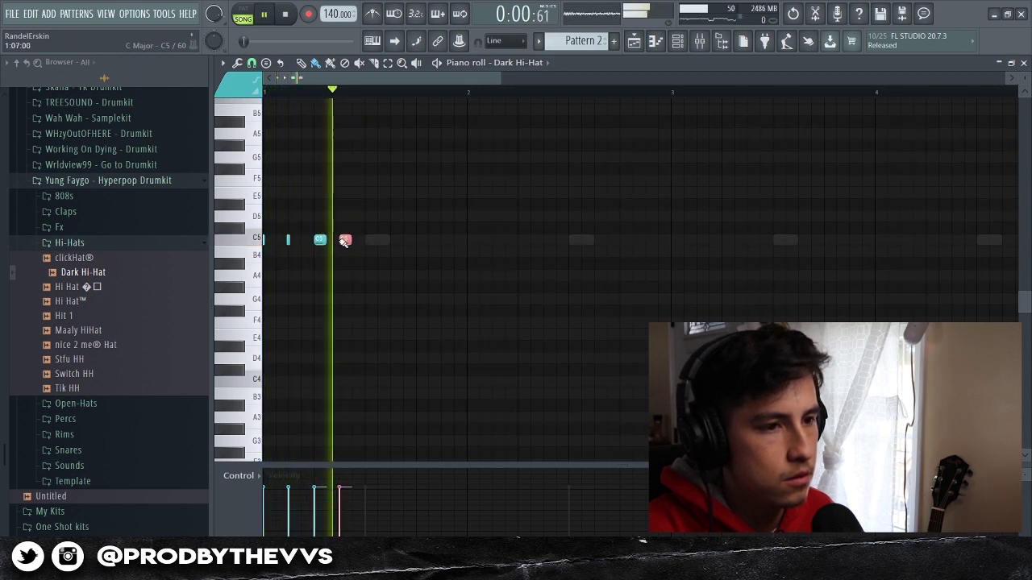
{"action": "key", "text": "space"}
{"action": "left_click", "coordinate": [306, 310]}
{"action": "key", "text": "space"}
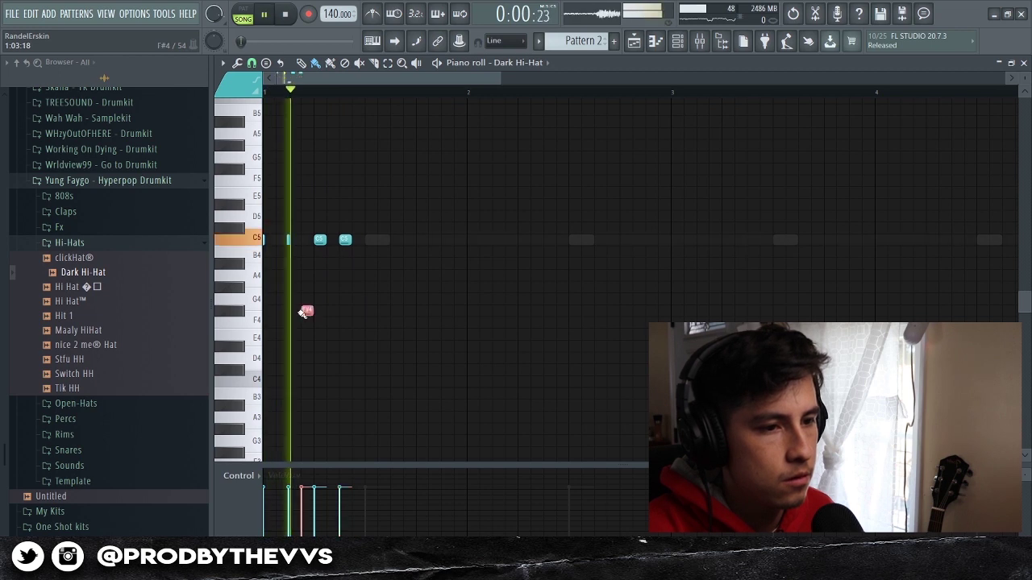
{"action": "key", "text": "space"}
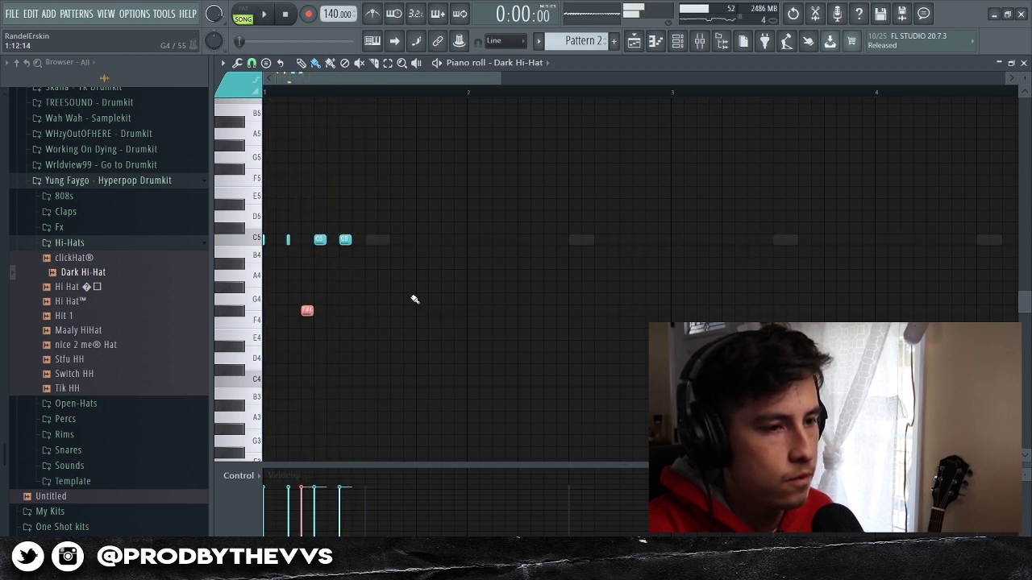
Continue the hi-hats with C5 notes on steps 11, 13 and 15 of bar 1 and steps 1 and 4 of bar 2
{"action": "key", "text": "space"}
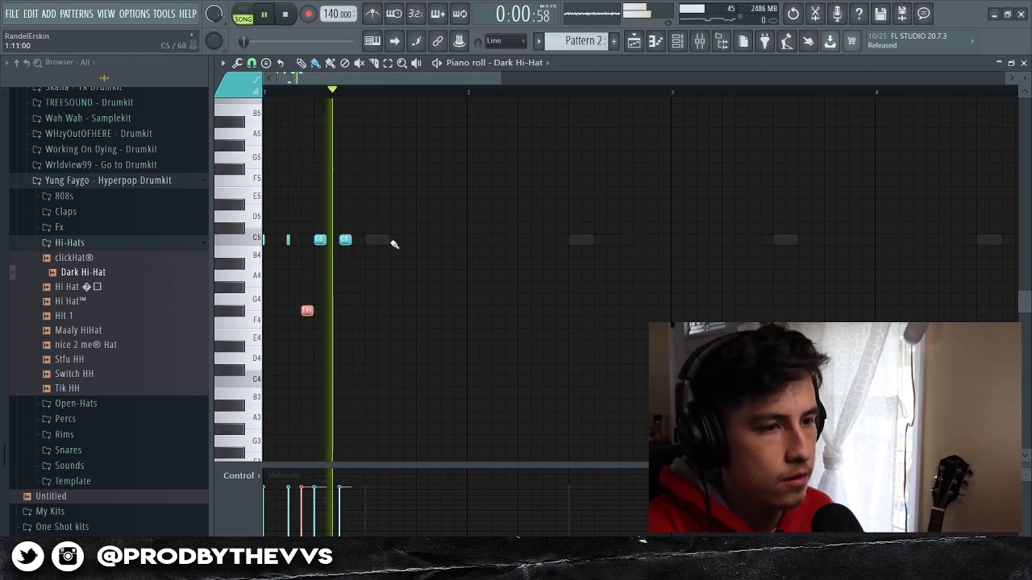
{"action": "left_click", "coordinate": [394, 240]}
{"action": "key", "text": "space"}
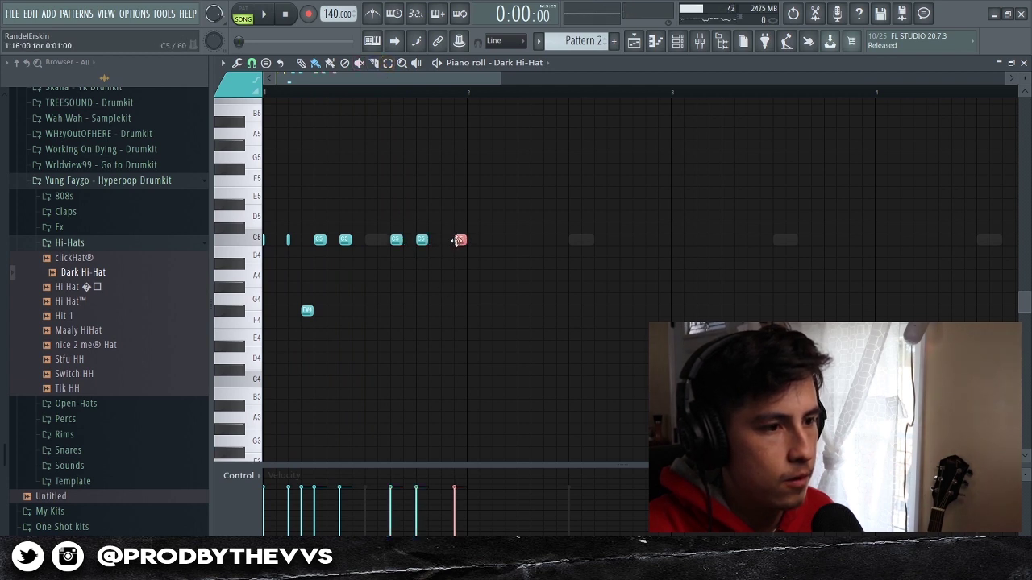
{"action": "key", "text": "space"}
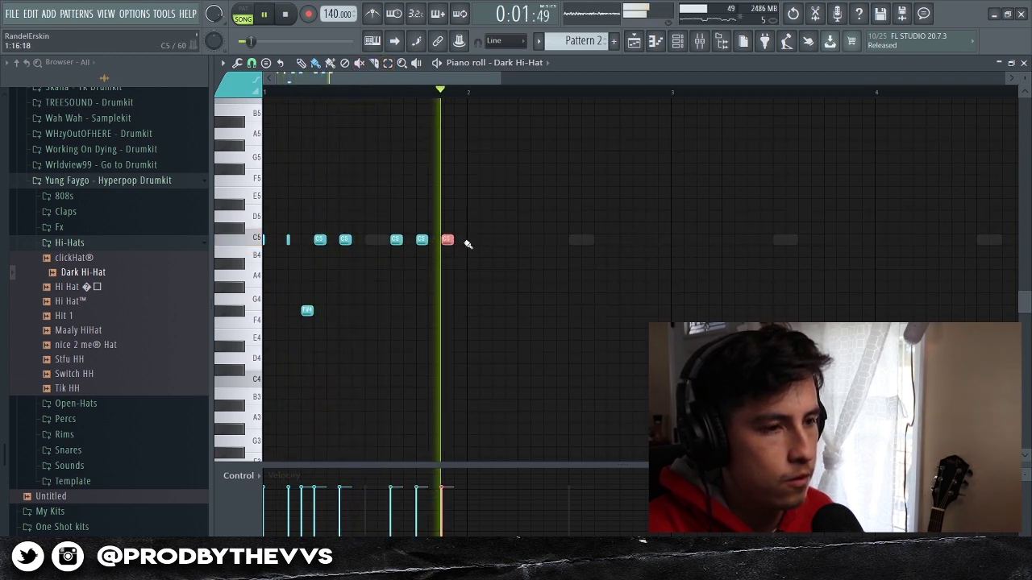
{"action": "left_click", "coordinate": [472, 240]}
{"action": "left_click", "coordinate": [510, 240]}
{"action": "key", "text": "space"}
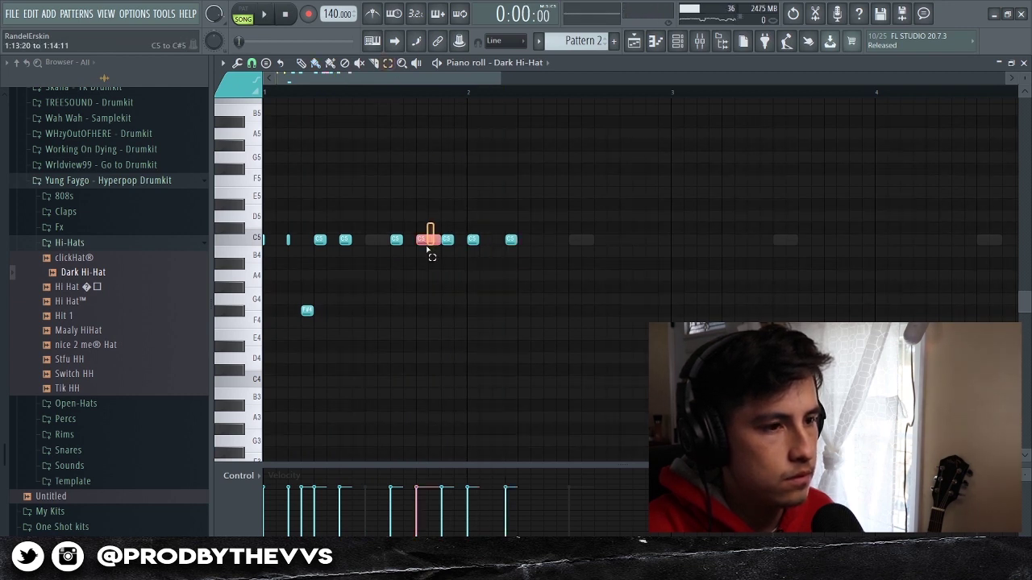
{"action": "key", "text": "alt+s"}
{"action": "key", "text": "space"}
{"action": "left_click_drag", "start_coordinate": [560, 141], "coordinate": [676, 191]}
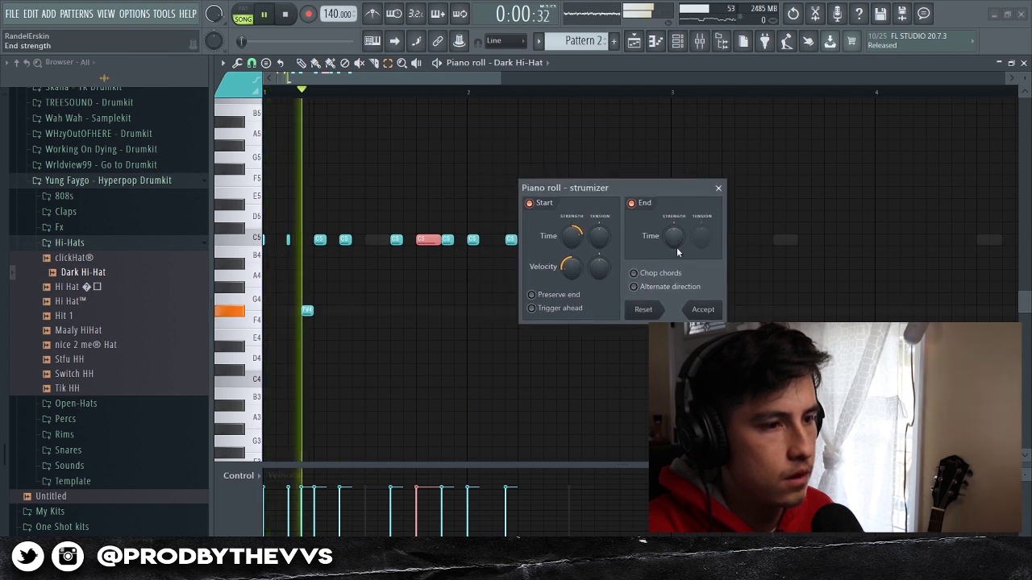
{"action": "key", "text": "space"}
{"action": "left_click", "coordinate": [718, 189]}
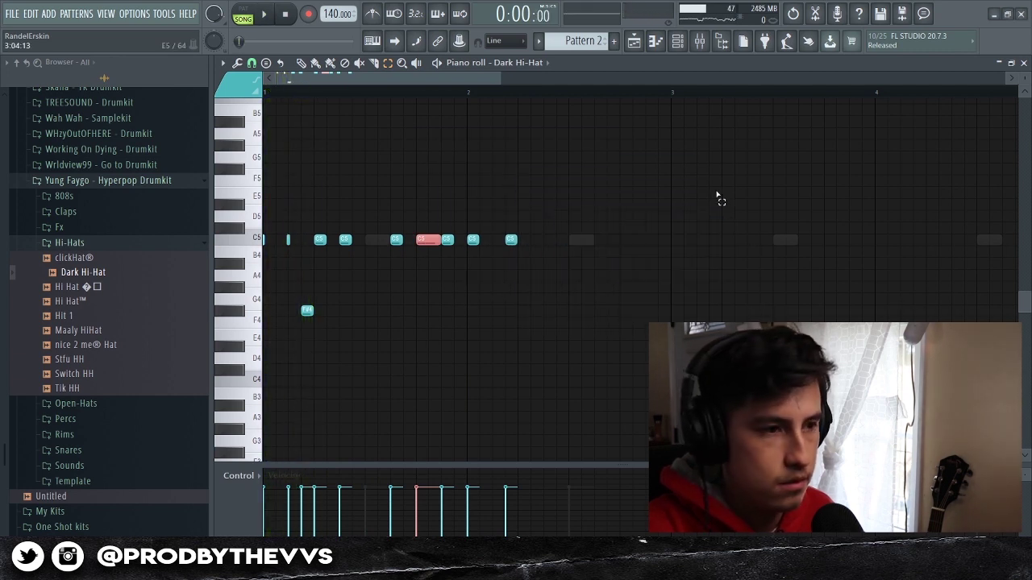
{"action": "key", "text": "alt+r"}
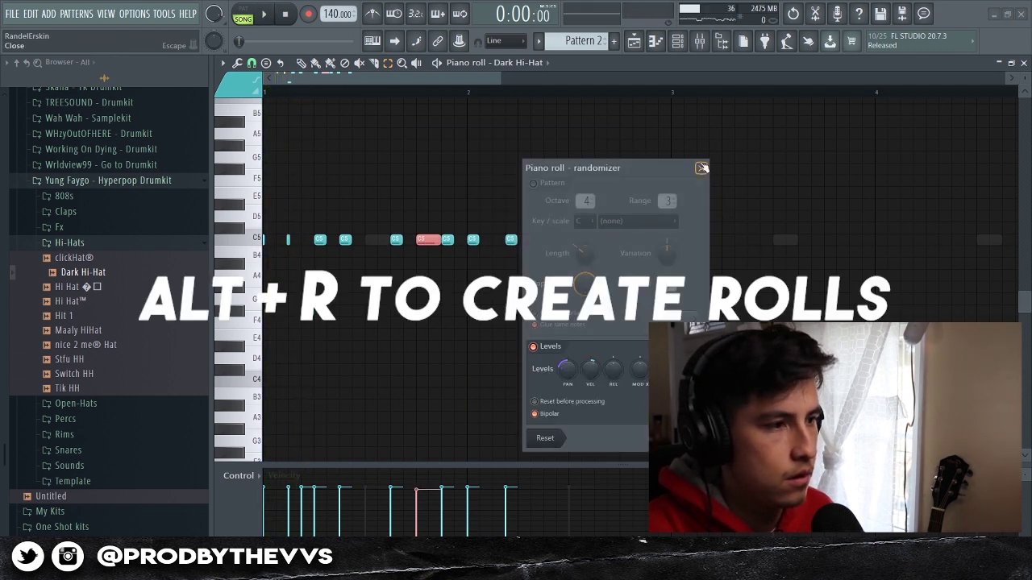
{"action": "left_click", "coordinate": [701, 167]}
Chop the long C5 note on step 13 into a four-hit roll and place bar 2 notes on steps 3 and 6
{"action": "key", "text": "space"}
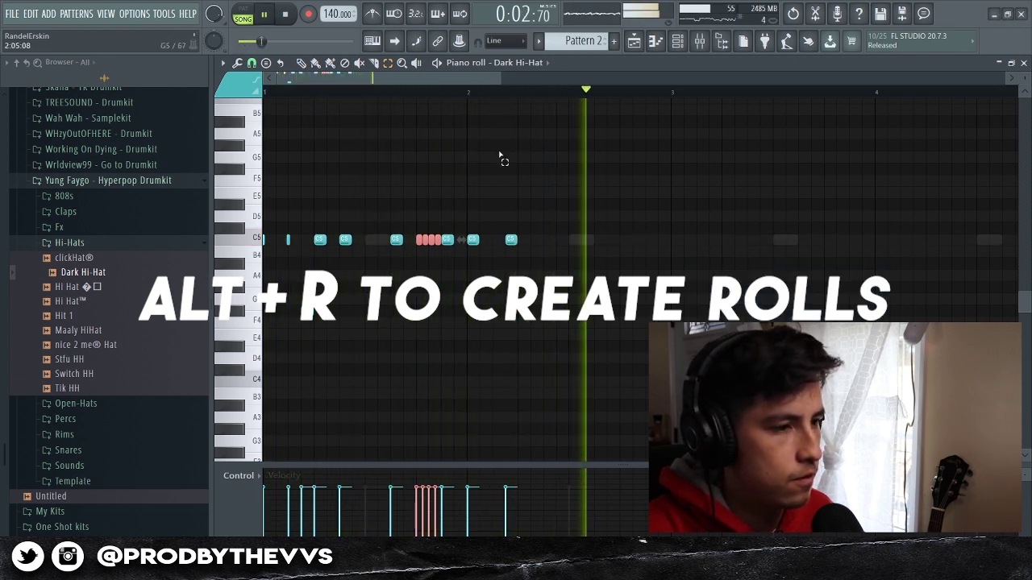
{"action": "mouse_move", "coordinate": [511, 239]}
{"action": "left_mouse_down"}
{"action": "mouse_move", "coordinate": [498, 240]}
{"action": "mouse_move", "coordinate": [531, 240]}
{"action": "left_mouse_up"}
{"action": "left_click", "coordinate": [548, 239]}
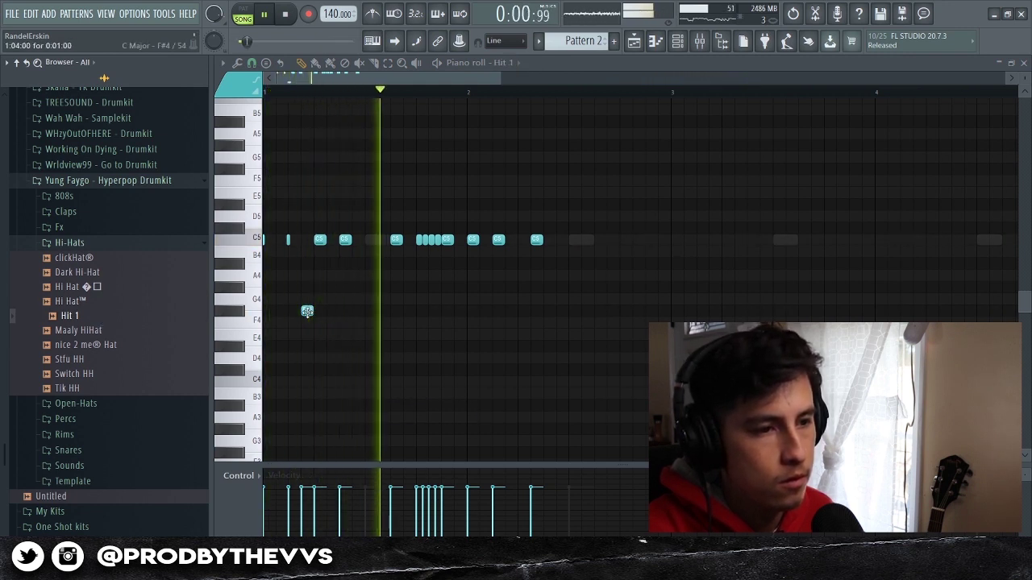
Try Maaly HiHat on the channel, and settle on the Hi Hat sample listed directly below Dark Hi-Hat
{"action": "key", "text": "space"}
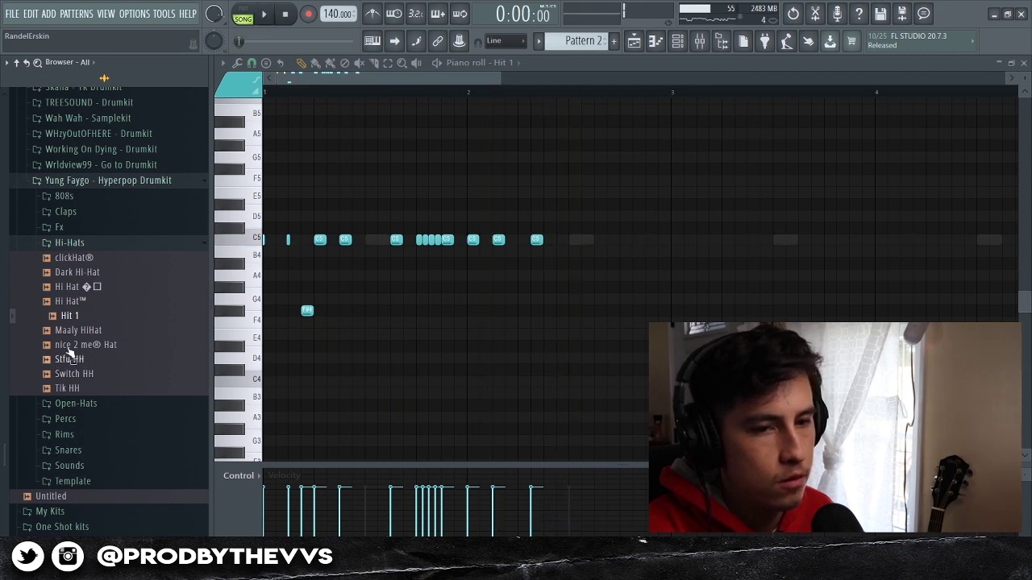
{"action": "left_click", "coordinate": [81, 331]}
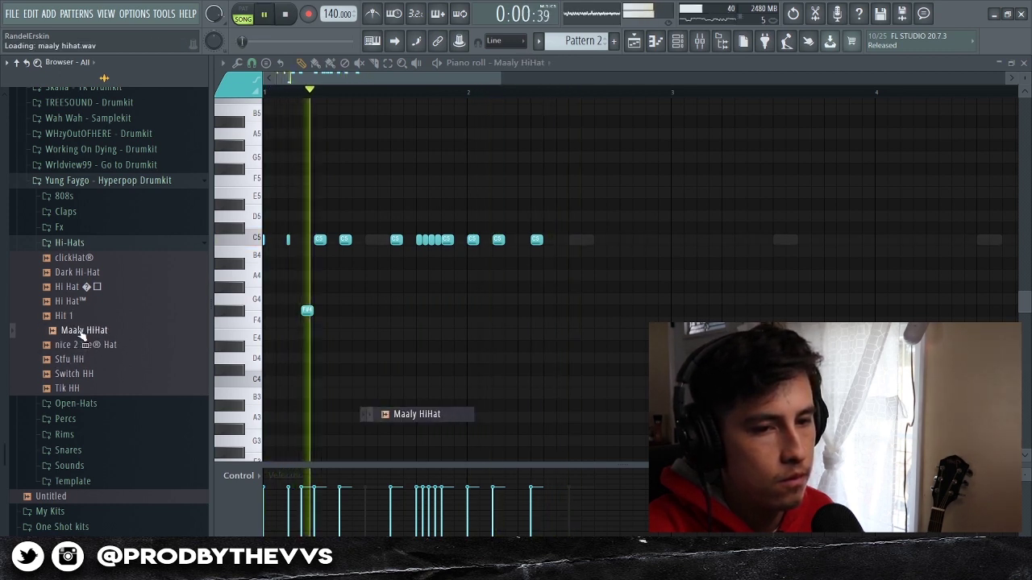
{"action": "left_click", "coordinate": [93, 287]}
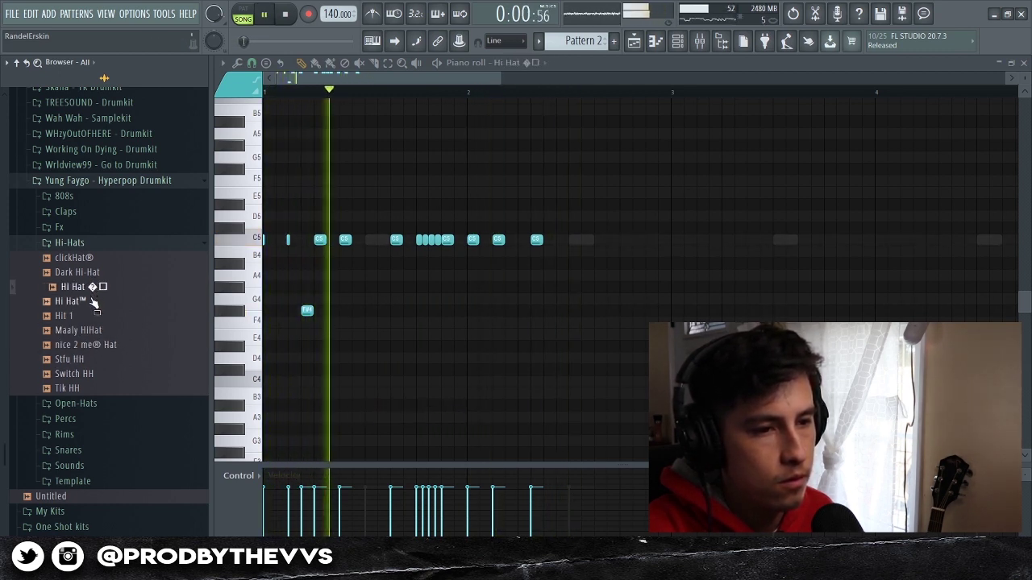
Fill the rest of bar 2 with C5 hi-hat notes on steps 5, 7, 9, 11, 13 and 15
{"action": "left_click_drag", "start_coordinate": [536, 239], "coordinate": [523, 240]}
{"action": "left_click", "coordinate": [549, 240]}
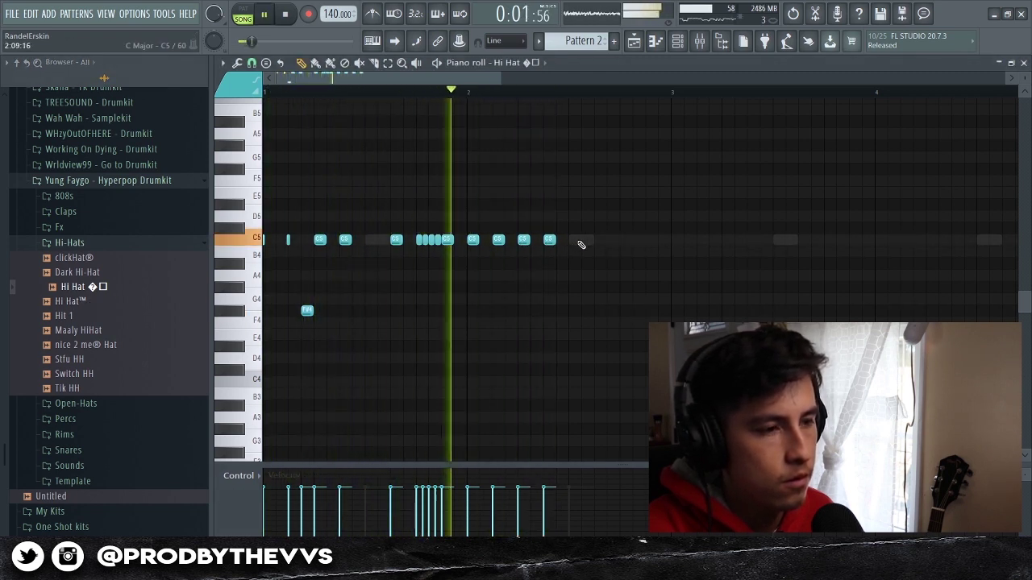
{"action": "left_click", "coordinate": [578, 240]}
{"action": "left_click", "coordinate": [599, 239]}
{"action": "left_click", "coordinate": [637, 239]}
{"action": "key", "text": "space"}
{"action": "left_click_drag", "start_coordinate": [638, 239], "coordinate": [625, 240]}
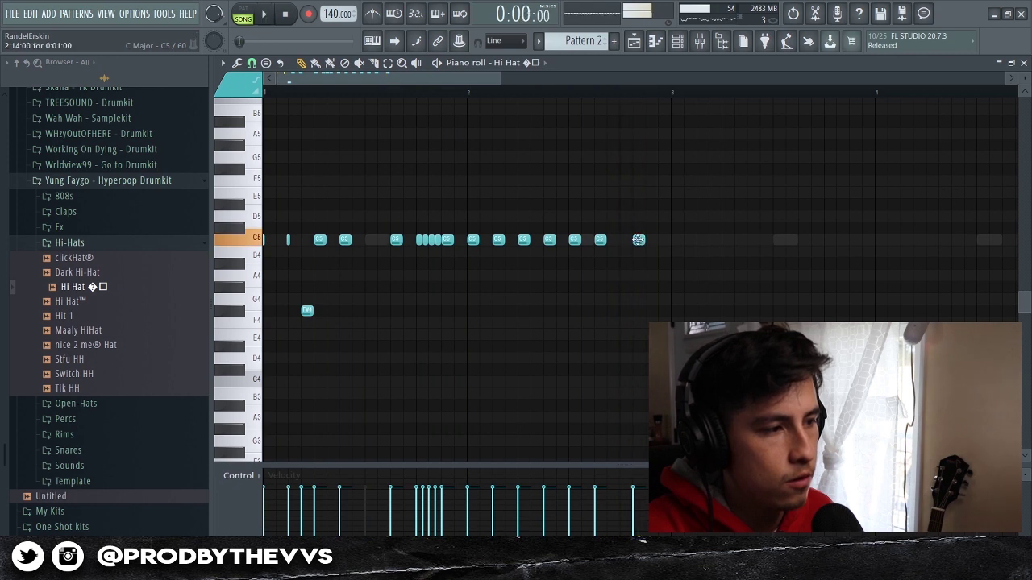
{"action": "left_click", "coordinate": [651, 239]}
{"action": "key", "text": "space"}
{"action": "key", "text": "space"}
Try a low D4 hi-hat note on step 9 of bar 1
{"action": "left_click_drag", "start_coordinate": [500, 74], "coordinate": [589, 74]}
{"action": "key", "text": "space"}
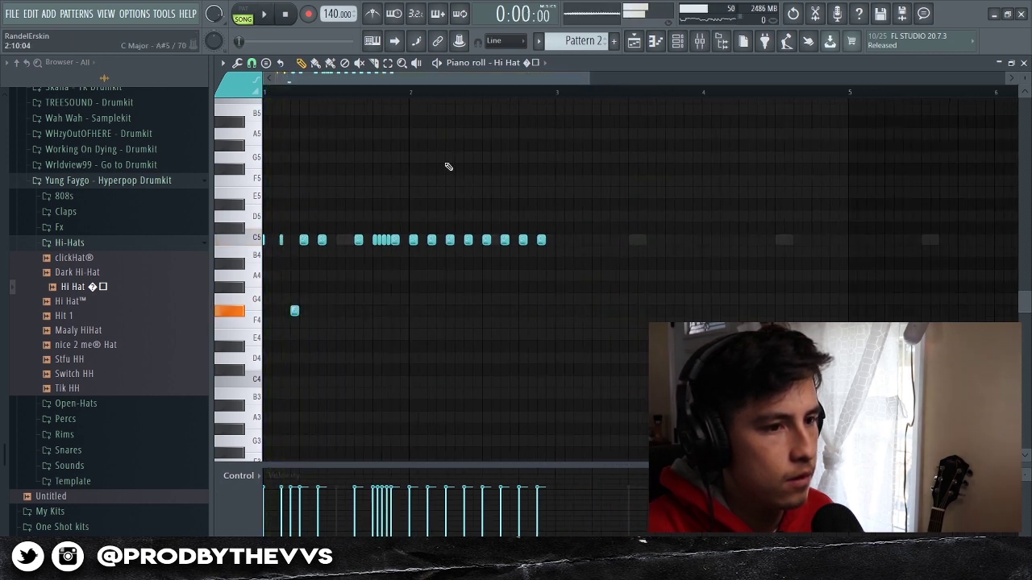
{"action": "left_click", "coordinate": [339, 357]}
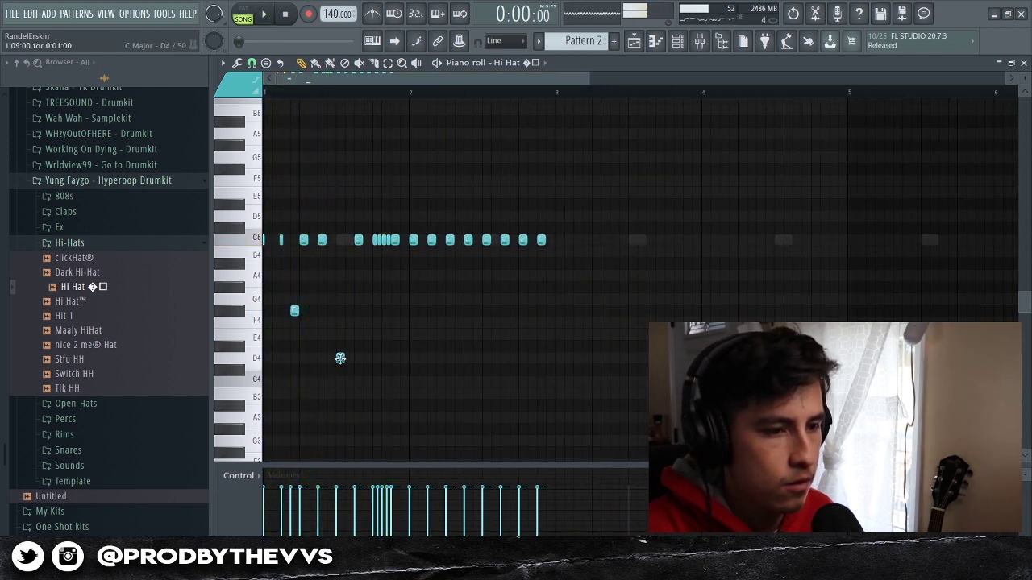
{"action": "key", "text": "space"}
{"action": "key", "text": "space"}
{"action": "right_click", "coordinate": [340, 358]}
{"action": "key", "text": "space"}
{"action": "key", "text": "space"}
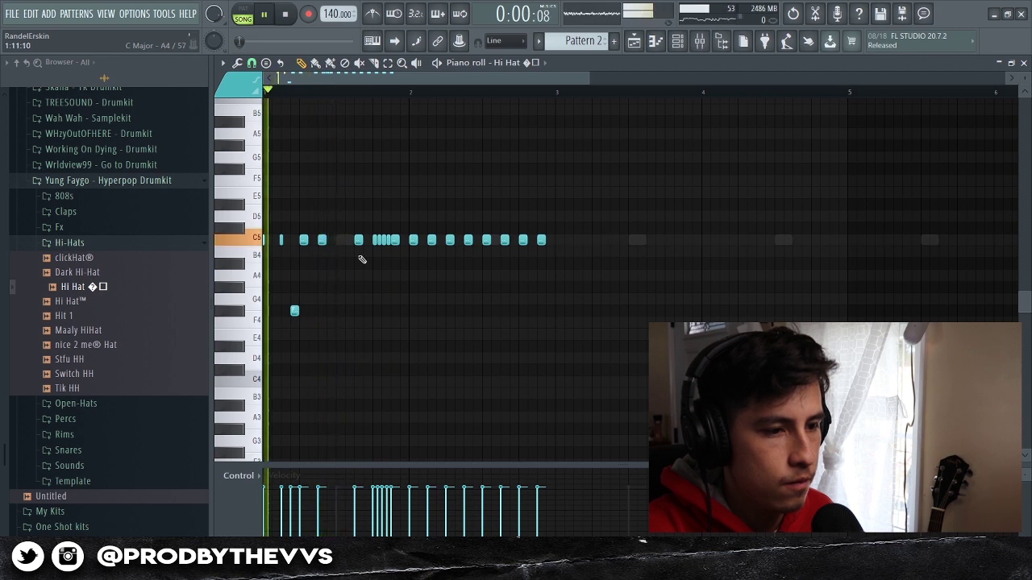
Add low D4 hi-hat notes on step 11 of bars 1 and 2
{"action": "left_click", "coordinate": [357, 334]}
{"action": "key", "text": "space"}
{"action": "key", "text": "space"}
{"action": "left_click_drag", "start_coordinate": [356, 338], "coordinate": [356, 362]}
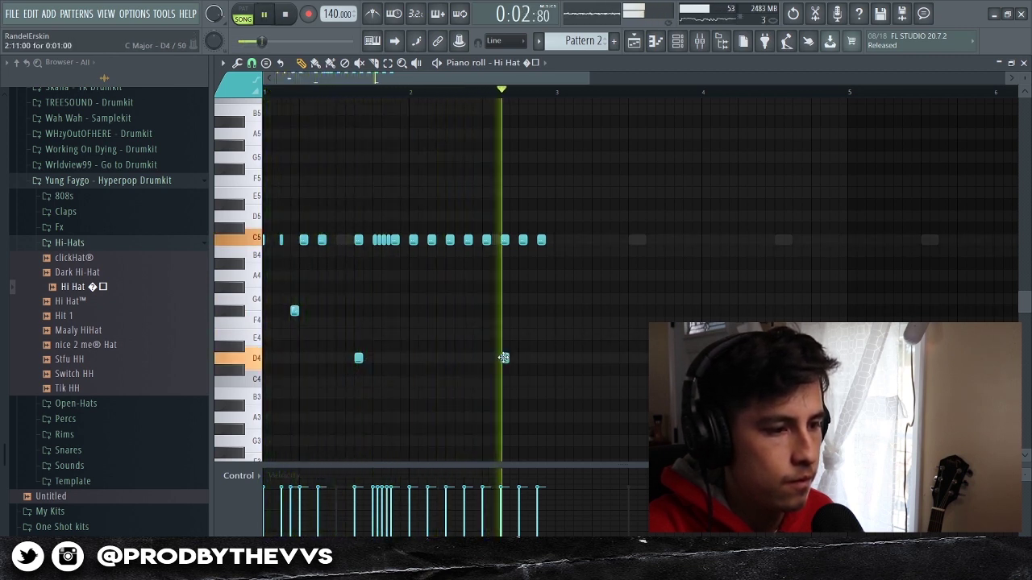
{"action": "left_click", "coordinate": [504, 358]}
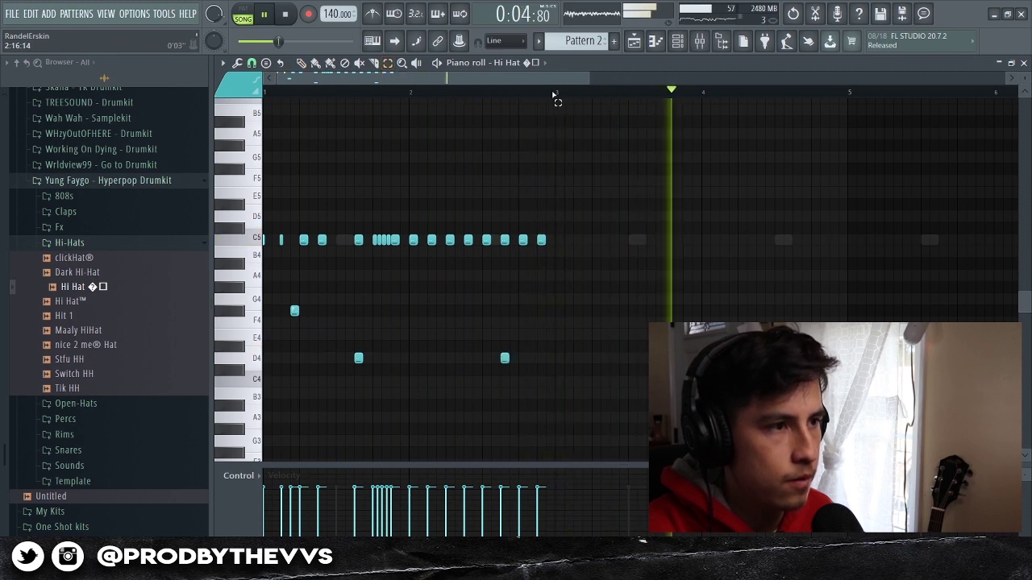
Duplicate the two-bar hi-hat pattern into bars 3 and 4
{"action": "key", "text": "ctrl+a"}
{"action": "key", "text": "ctrl+b"}
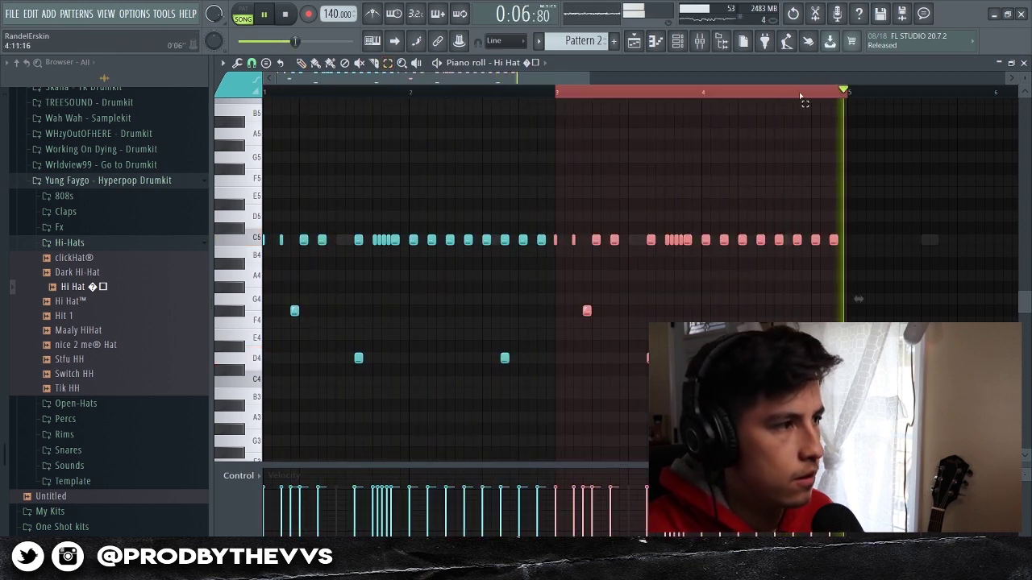
{"action": "key", "text": "ctrl+d"}
{"action": "left_click_drag", "start_coordinate": [589, 76], "coordinate": [851, 79]}
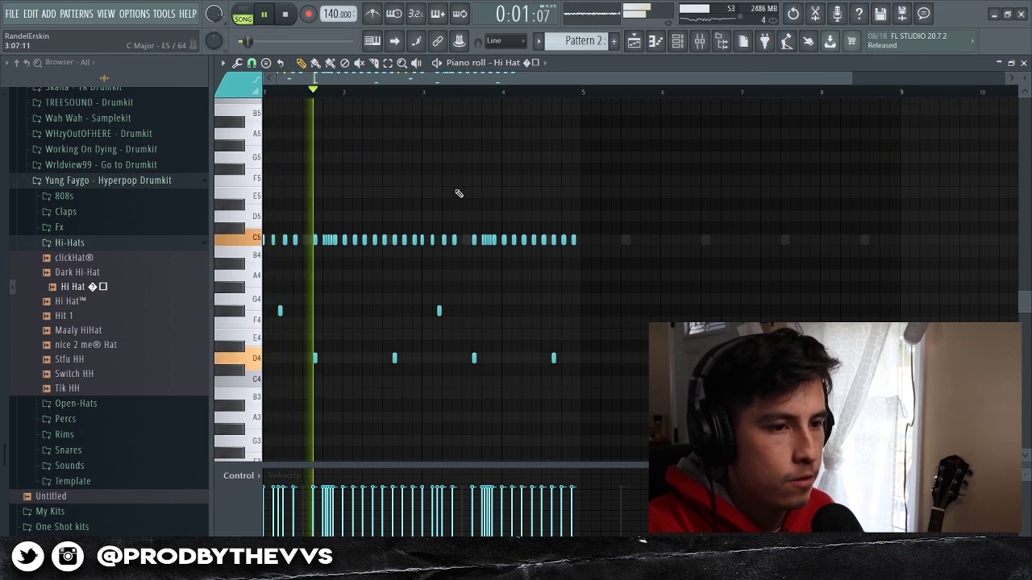
Add an extra C5 hi-hat note near step 2 of bar 3 and play the pattern
{"action": "key", "text": "space"}
{"action": "double_click", "coordinate": [426, 241]}
{"action": "key", "text": "Escape"}
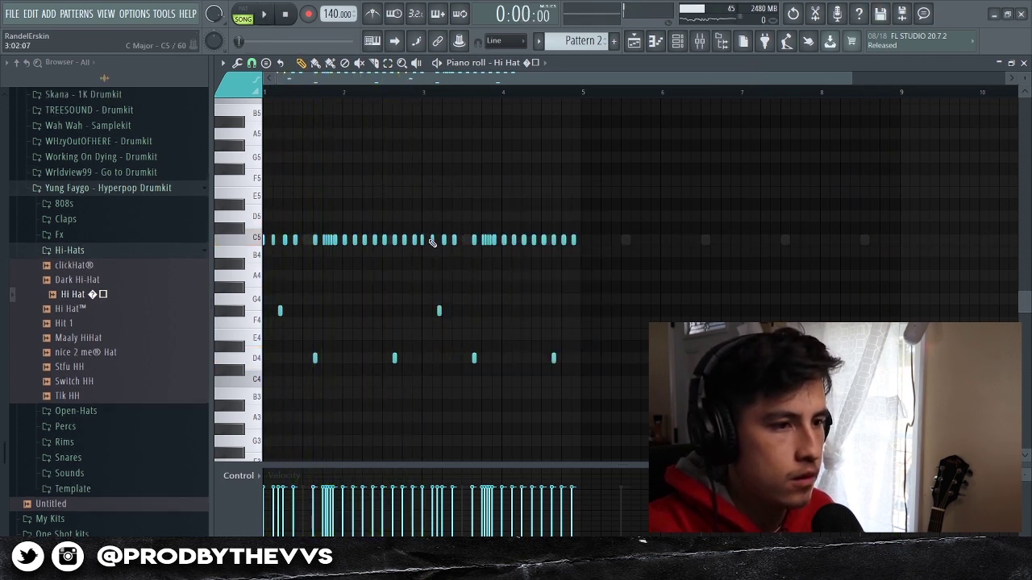
{"action": "key", "text": "space"}
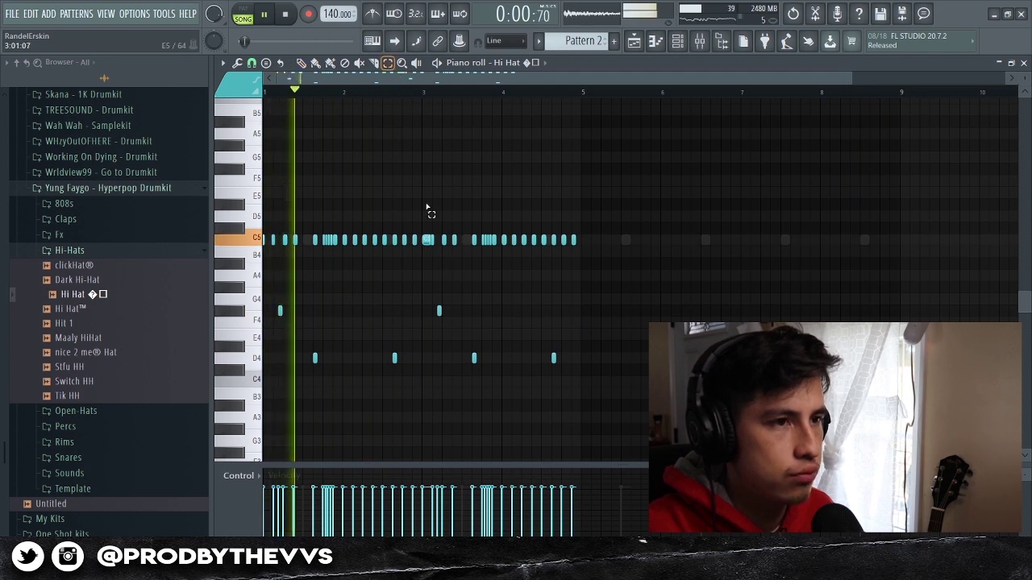
Split the C5 hi-hat note at the start of bar 3 into a fast roll
{"action": "left_click", "coordinate": [427, 240]}
{"action": "key", "text": "alt+a"}
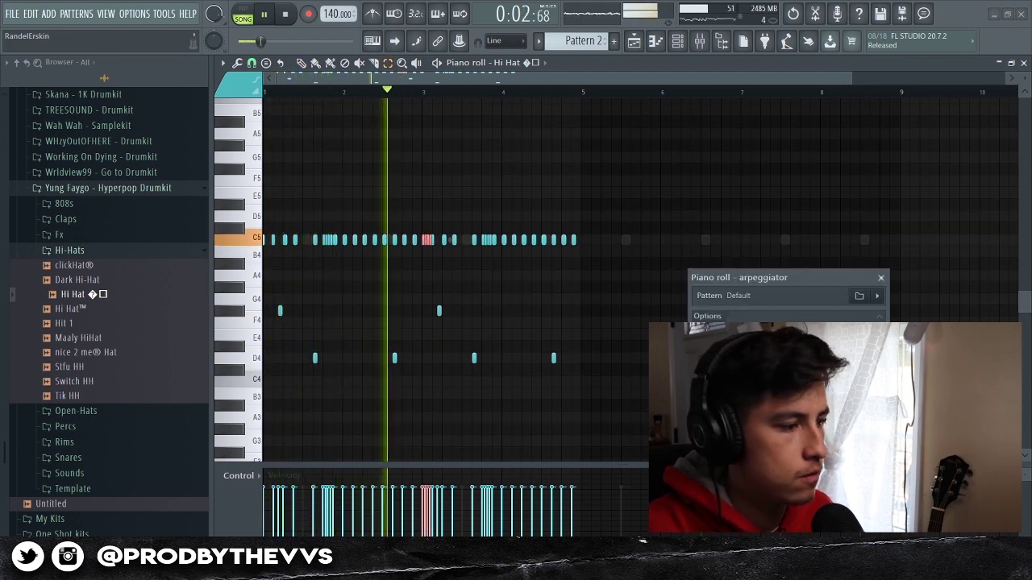
{"action": "key", "text": "Escape"}
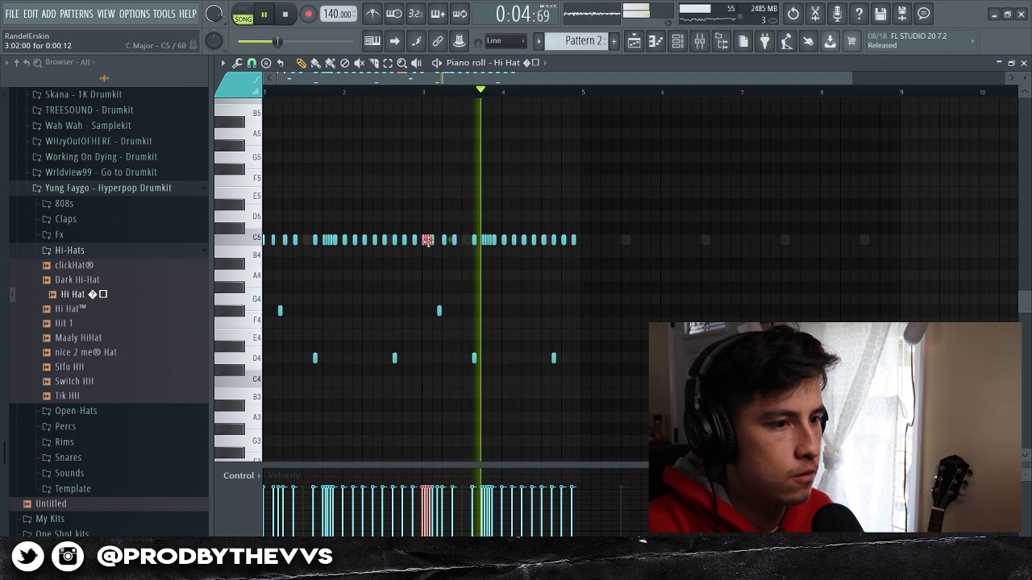
{"action": "left_click", "coordinate": [482, 187]}
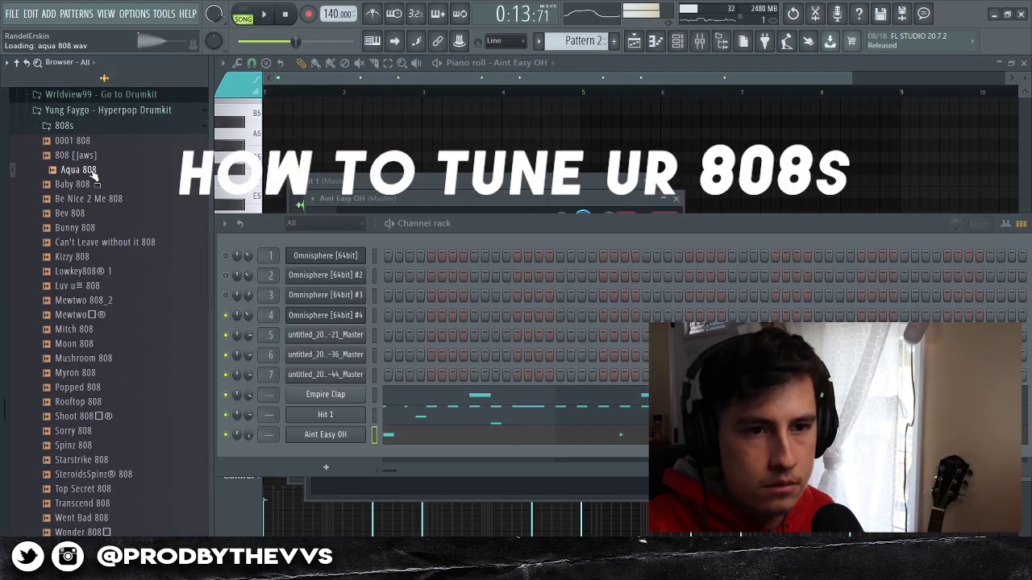
Load the Aqua 808 sample from the Yung Faygo Hyperpop drumkit into a new channel and close its settings
{"action": "left_click_drag", "start_coordinate": [304, 448], "coordinate": [303, 467]}
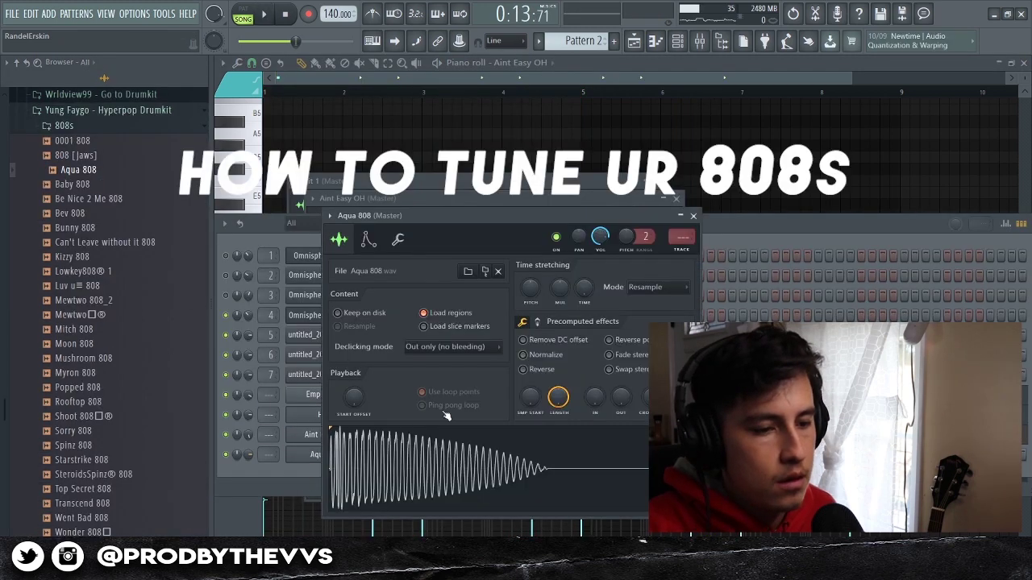
{"action": "left_click", "coordinate": [692, 216]}
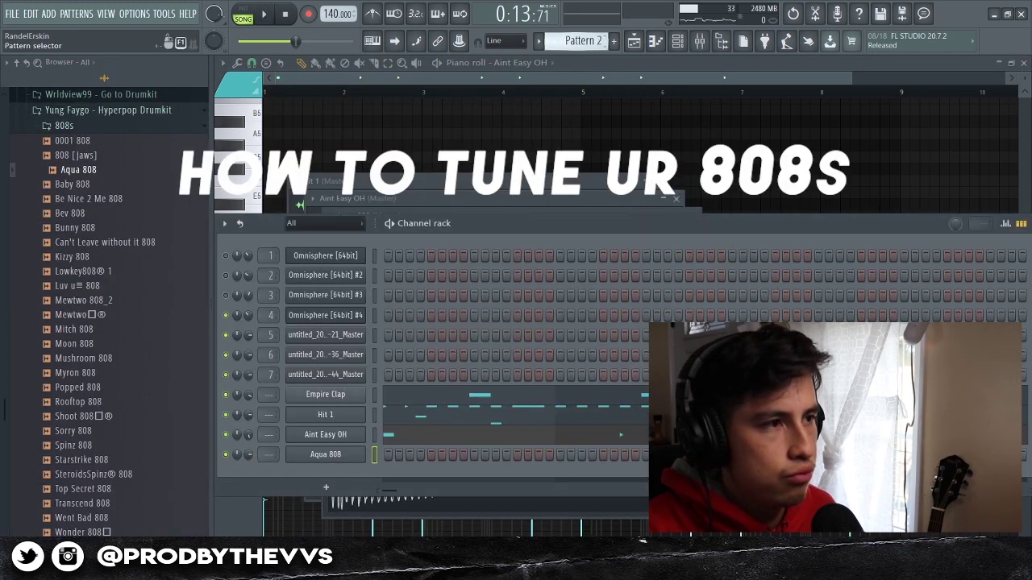
Copy the Omnisphere chord notes from Pattern 1 and paste them into a new channel in Pattern 2
{"action": "scroll", "coordinate": [574, 40], "scroll_direction": "up", "scroll_amount": 1}
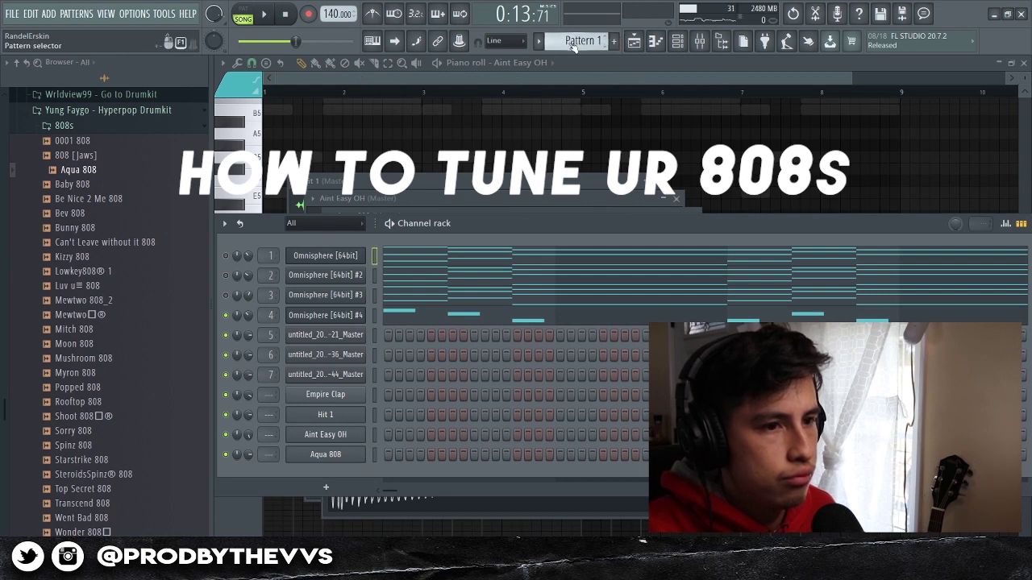
{"action": "scroll", "coordinate": [573, 42], "scroll_direction": "down", "scroll_amount": 1}
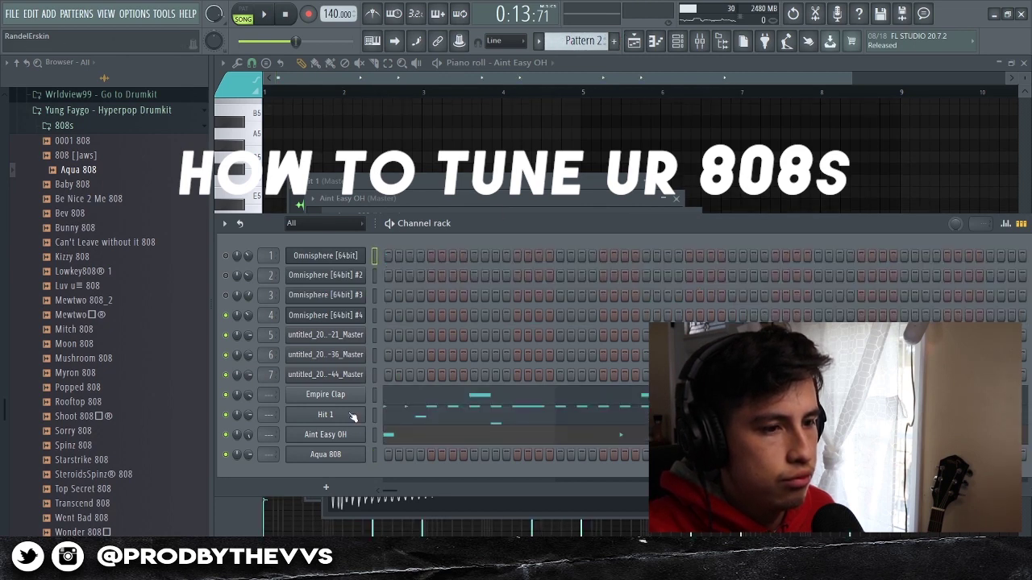
{"action": "left_click", "coordinate": [332, 487]}
{"action": "left_click", "coordinate": [349, 33]}
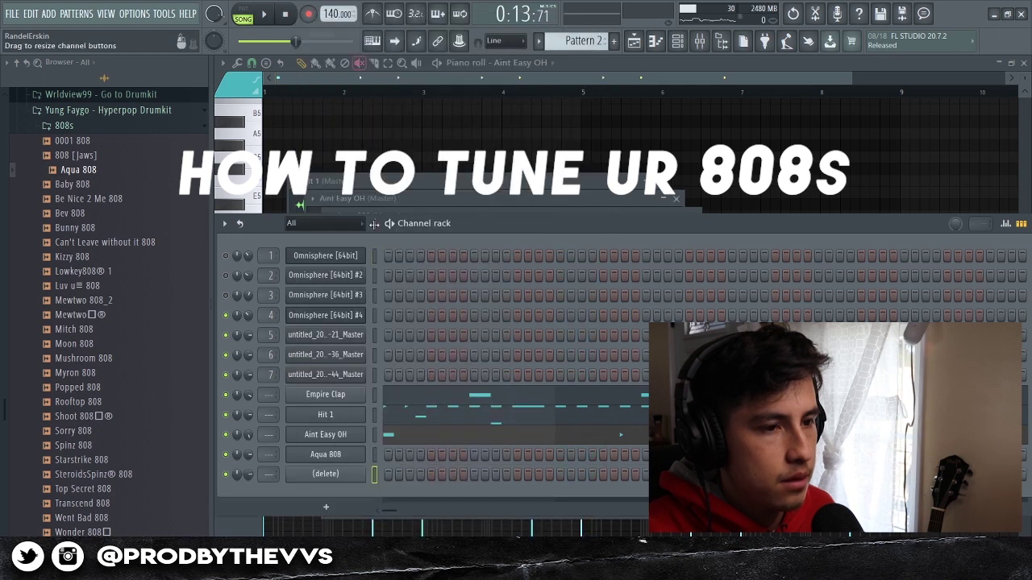
{"action": "key", "text": "ctrl+v"}
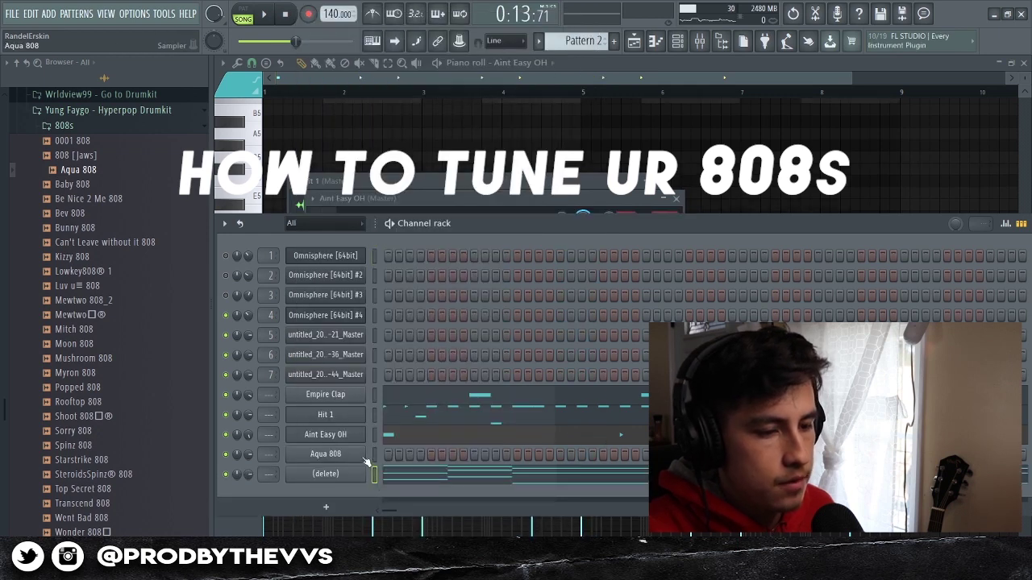
Enable the volume envelope of the Aqua 808 channel with the hold time at 100%
{"action": "left_click", "coordinate": [361, 456]}
{"action": "left_click", "coordinate": [372, 242]}
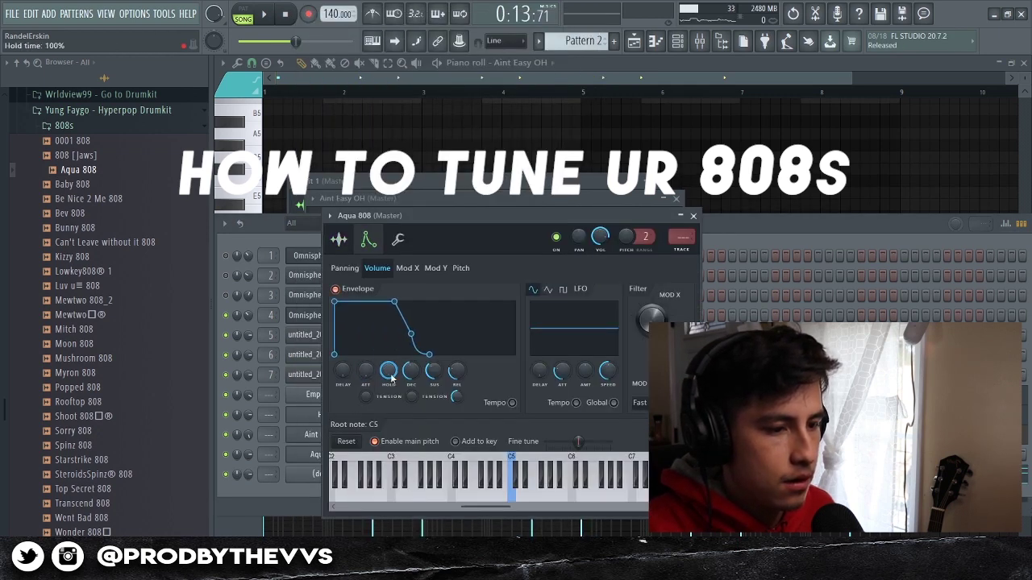
{"action": "left_click", "coordinate": [396, 240]}
Open the Aqua 808 sample in the Edison audio editor and detect its pitch regions
{"action": "left_click", "coordinate": [338, 239]}
{"action": "right_click", "coordinate": [405, 448]}
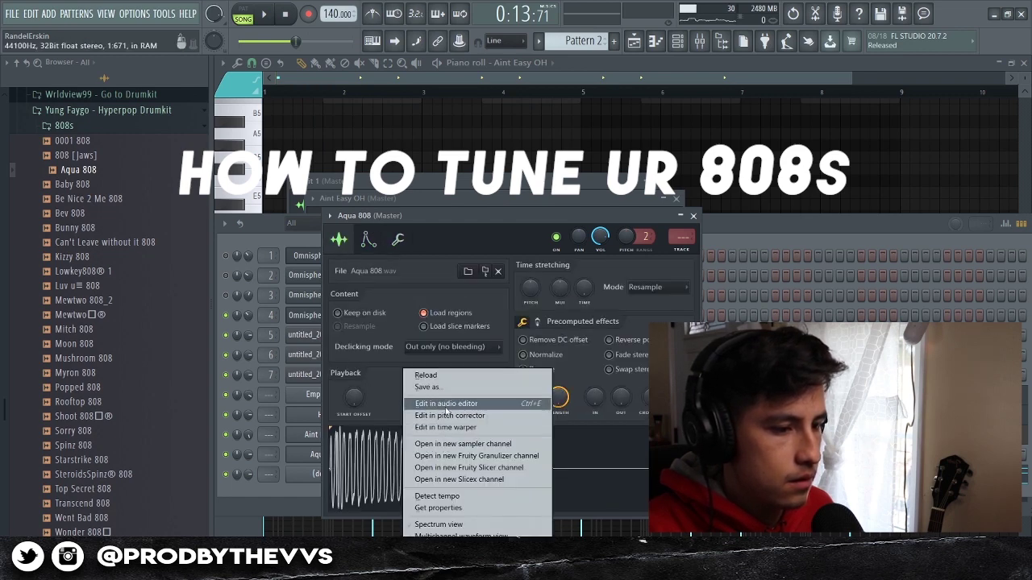
{"action": "left_click", "coordinate": [435, 407]}
{"action": "left_click", "coordinate": [369, 222]}
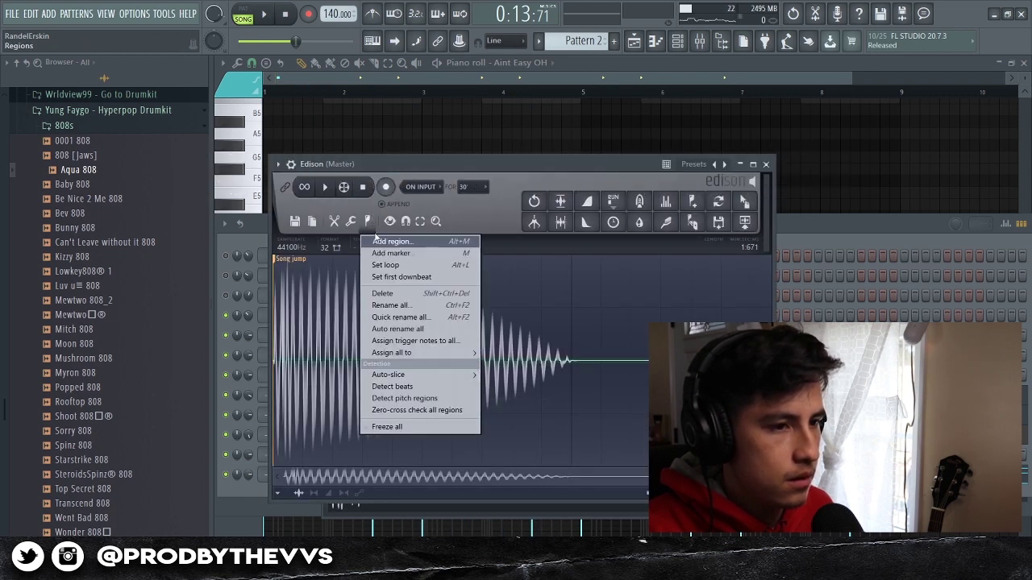
{"action": "left_click", "coordinate": [390, 403]}
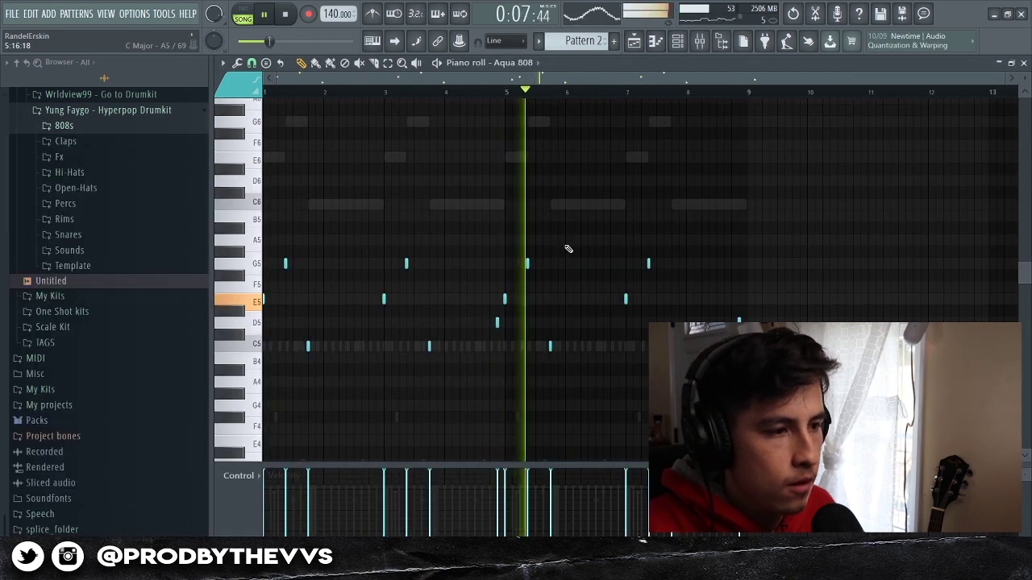
Try transposing all Aqua 808 notes up one octave
{"action": "key", "text": "ctrl+a"}
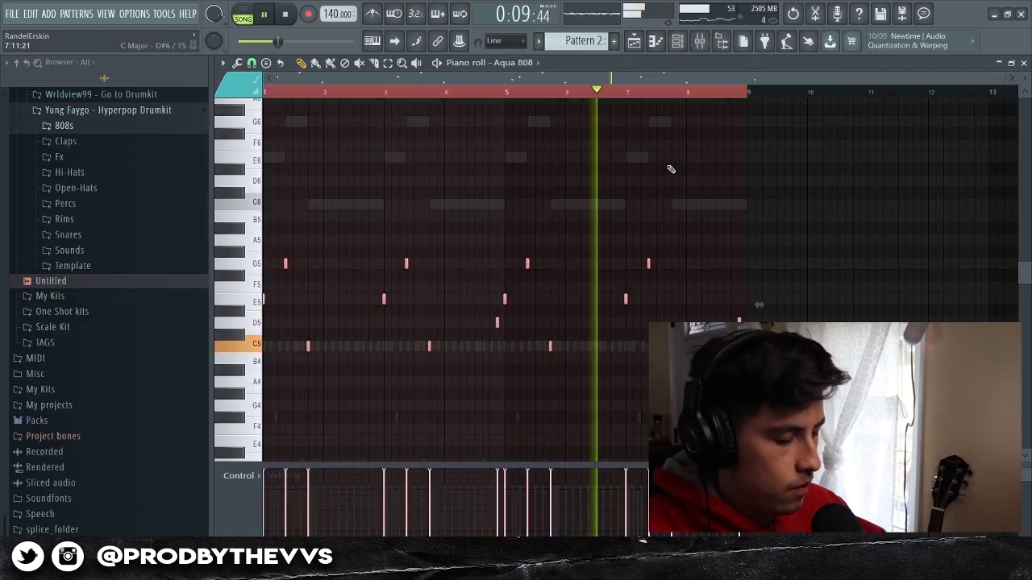
{"action": "key", "text": "ctrl+Up"}
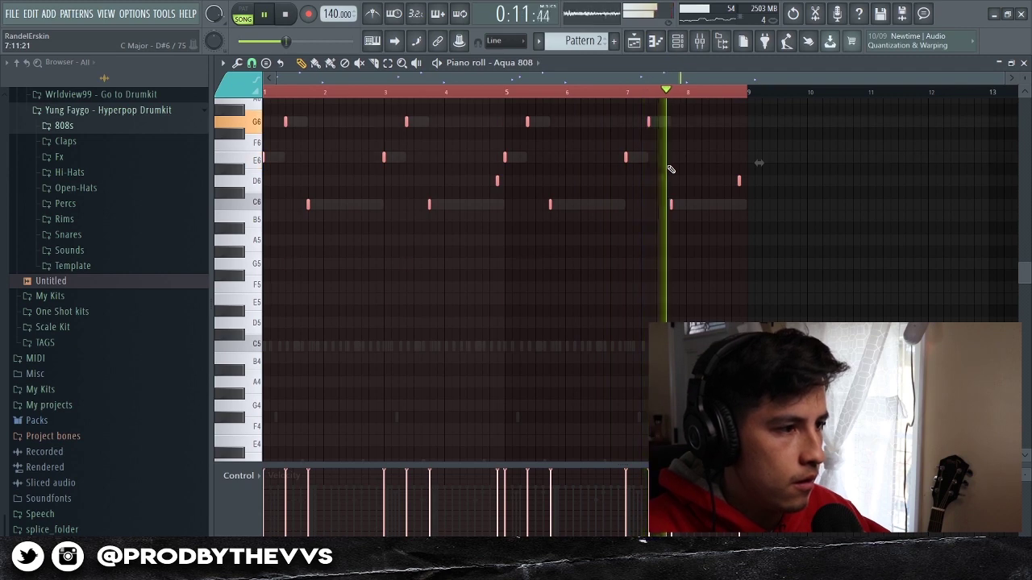
{"action": "key", "text": "ctrl+Down"}
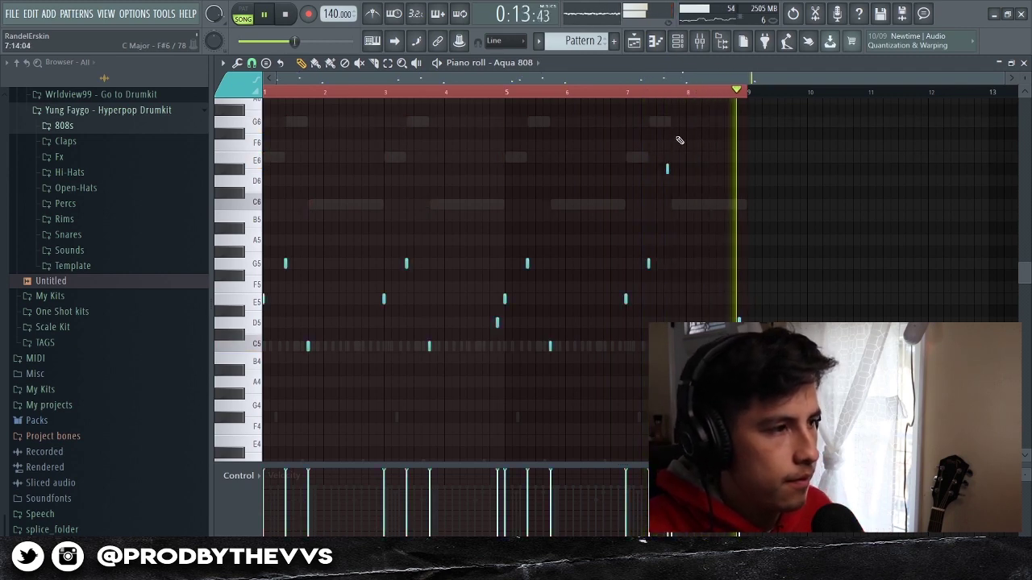
Audition rim samples such as 34Rimshot and Dapp from the Yung Faygo drumkit
{"action": "key", "text": "F6"}
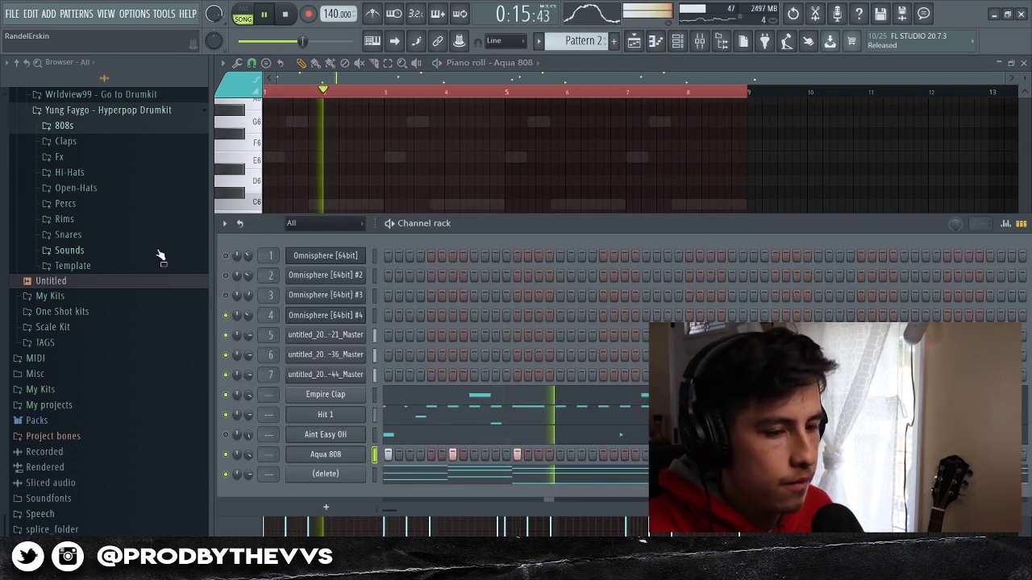
{"action": "left_click", "coordinate": [101, 220]}
{"action": "left_click", "coordinate": [103, 235]}
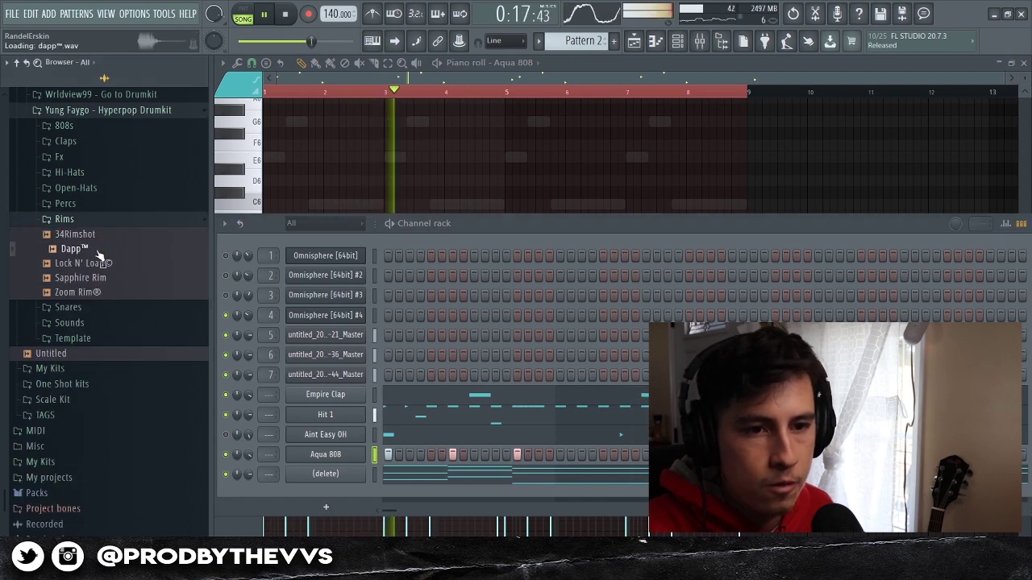
{"action": "left_click", "coordinate": [94, 220]}
Audition the drumkit's snares, load Ice snare with hits on steps 5 and 6, and set step 5's velocity to 63%
{"action": "left_click", "coordinate": [94, 235]}
{"action": "left_click", "coordinate": [80, 249]}
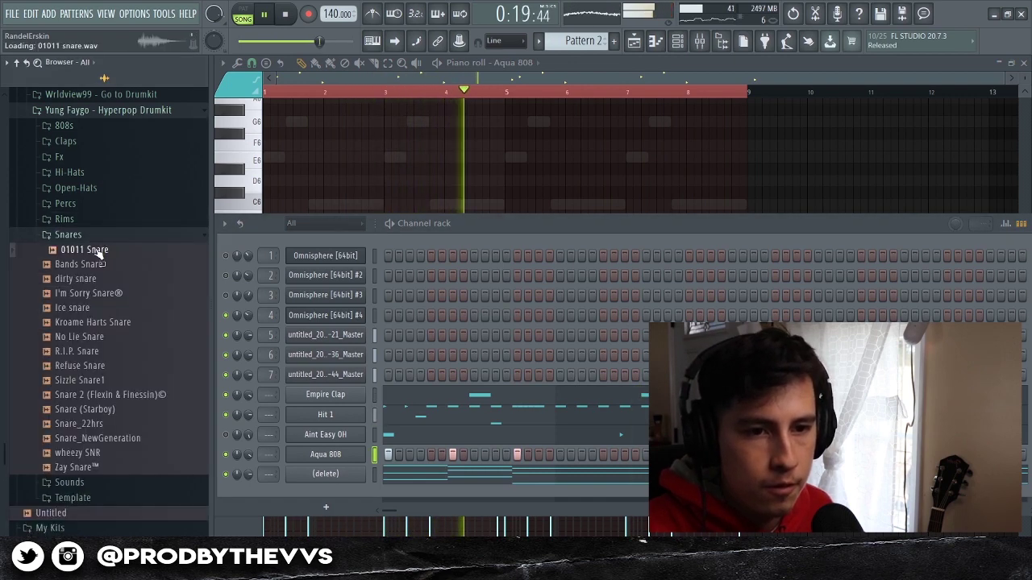
{"action": "left_click", "coordinate": [79, 263]}
{"action": "left_click", "coordinate": [89, 293]}
{"action": "left_click", "coordinate": [79, 307]}
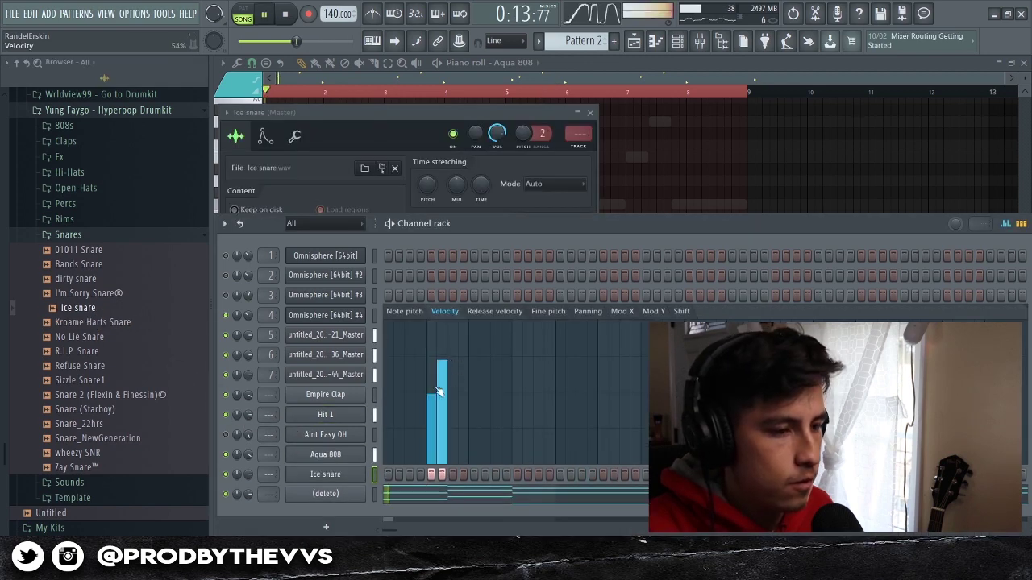
{"action": "left_click_drag", "start_coordinate": [439, 391], "coordinate": [432, 371]}
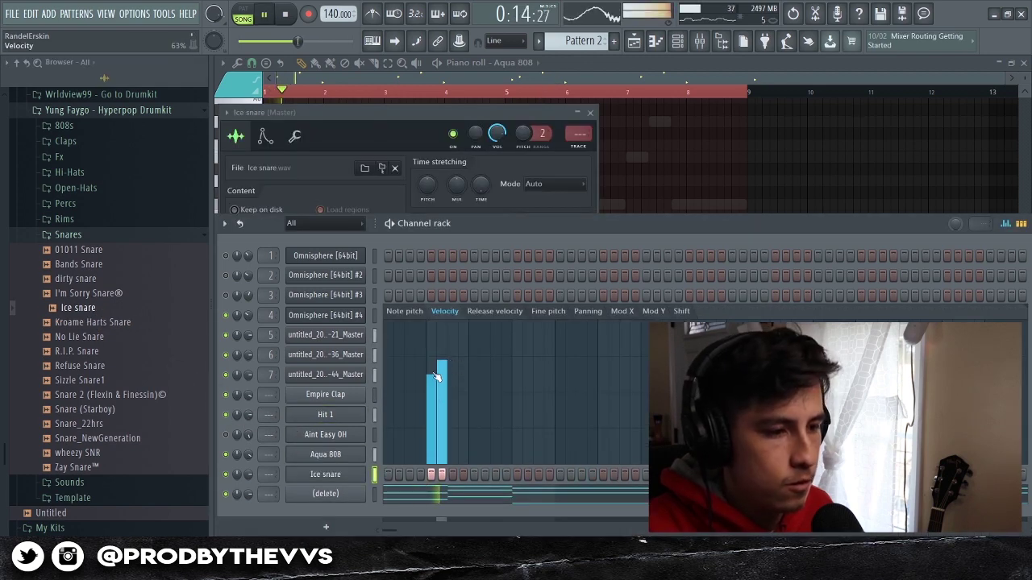
Duplicate the two Ice snare hits from the four-bar selection at bars 1 to 4 into bars 5 to 8
{"action": "right_click", "coordinate": [364, 481]}
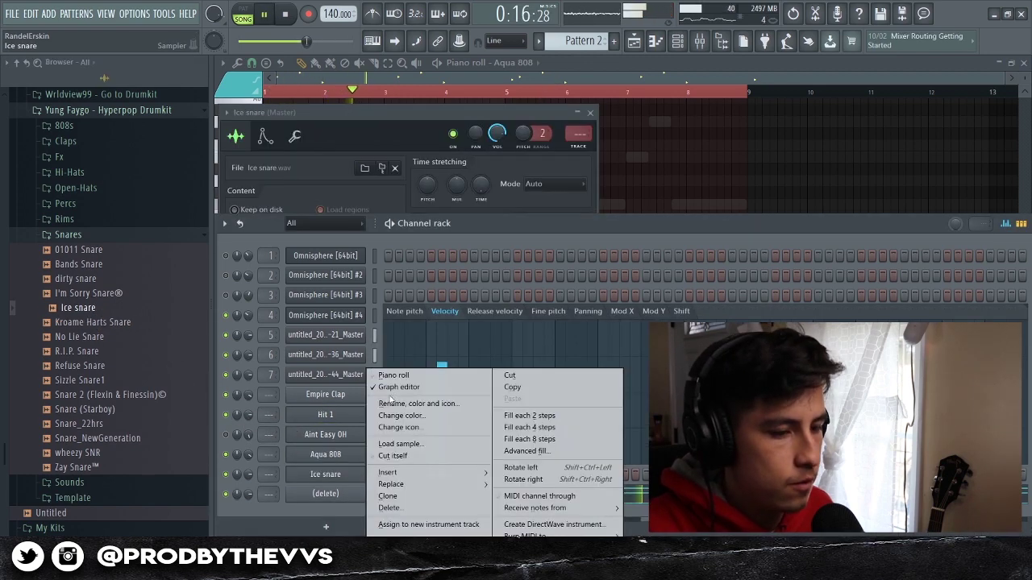
{"action": "left_click", "coordinate": [380, 373]}
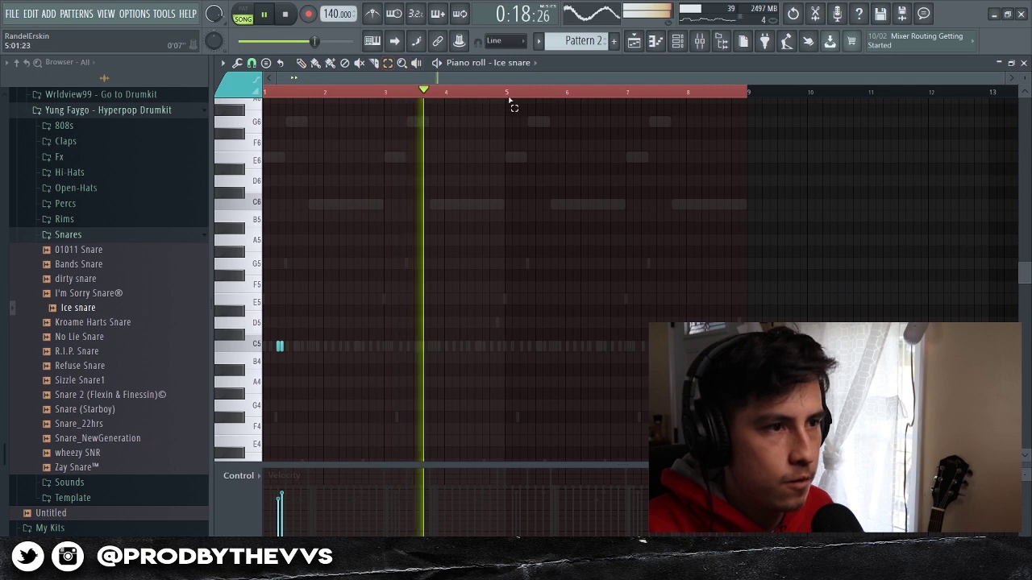
{"action": "left_click_drag", "start_coordinate": [511, 96], "coordinate": [27, 99]}
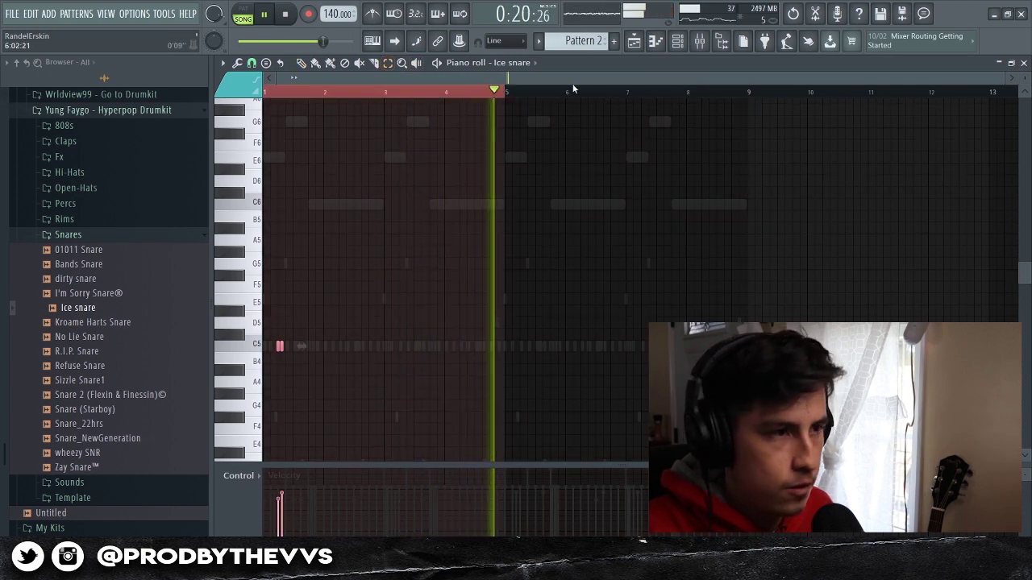
{"action": "key", "text": "ctrl+b"}
{"action": "key", "text": "ctrl+d"}
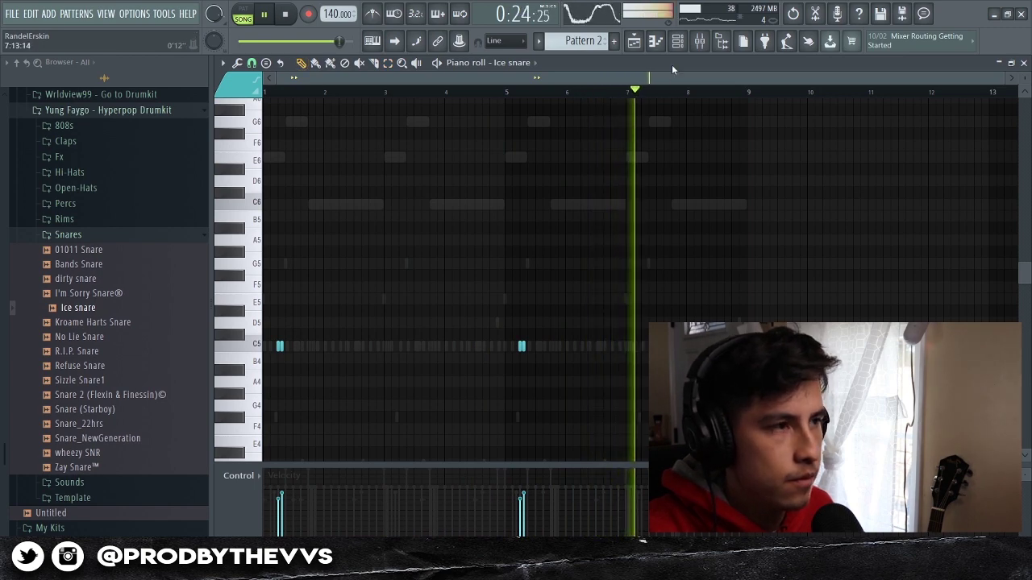
Add single C5 Ice snare hits on step 3 of bars 3 and 7
{"action": "left_click", "coordinate": [677, 41]}
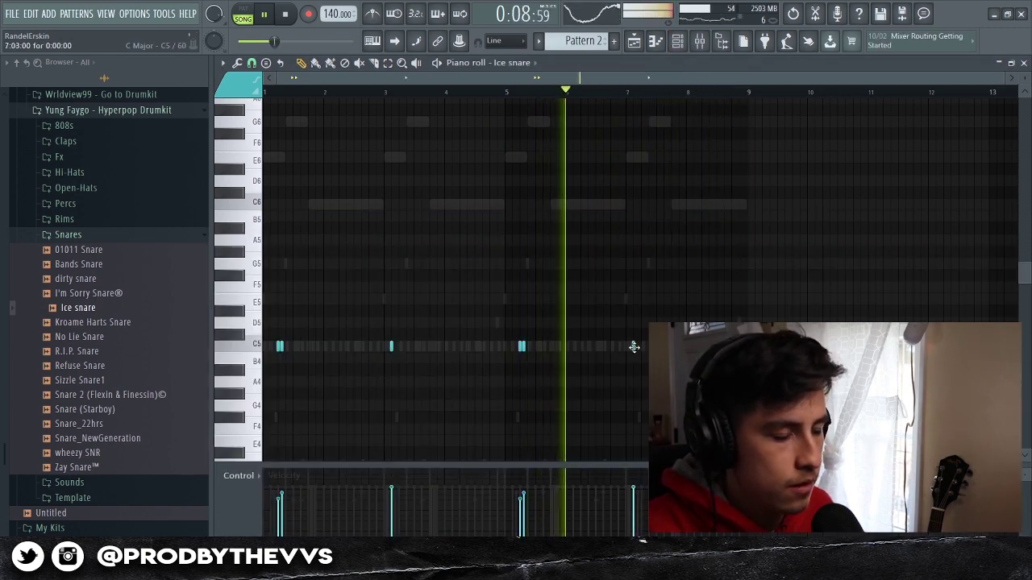
{"action": "left_click", "coordinate": [634, 347]}
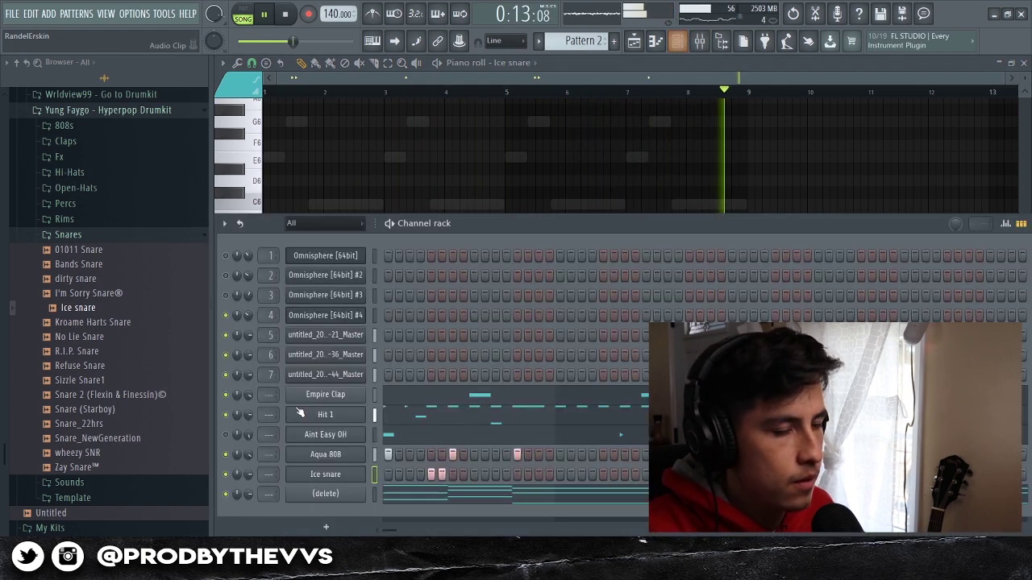
{"action": "left_click", "coordinate": [677, 41]}
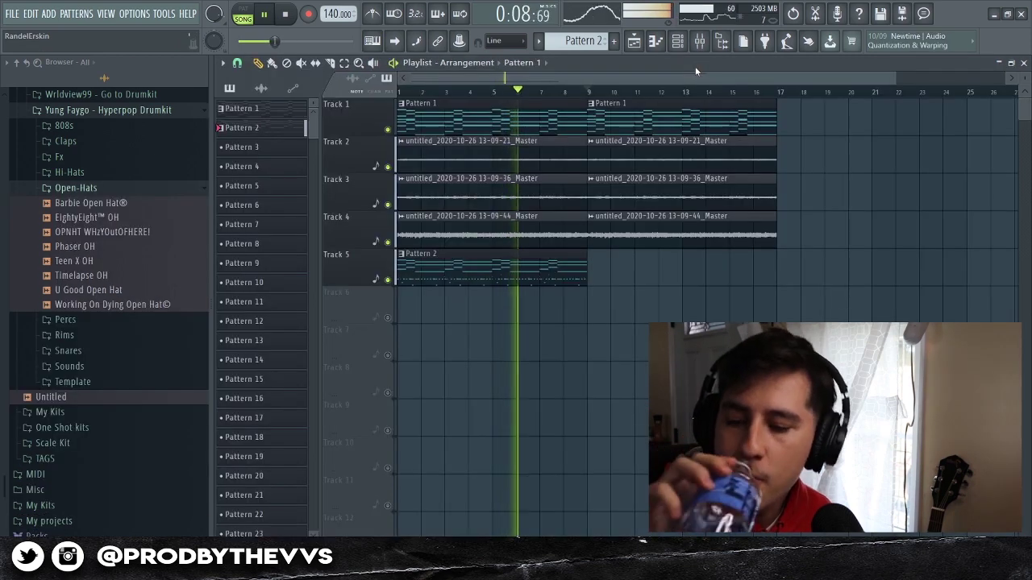
Repeat Pattern 2 from bar 9 on Track 5 and delete the bar 9 clips from Tracks 1 and 3
{"action": "left_click", "coordinate": [575, 274]}
{"action": "left_click", "coordinate": [593, 270]}
{"action": "right_click", "coordinate": [622, 135]}
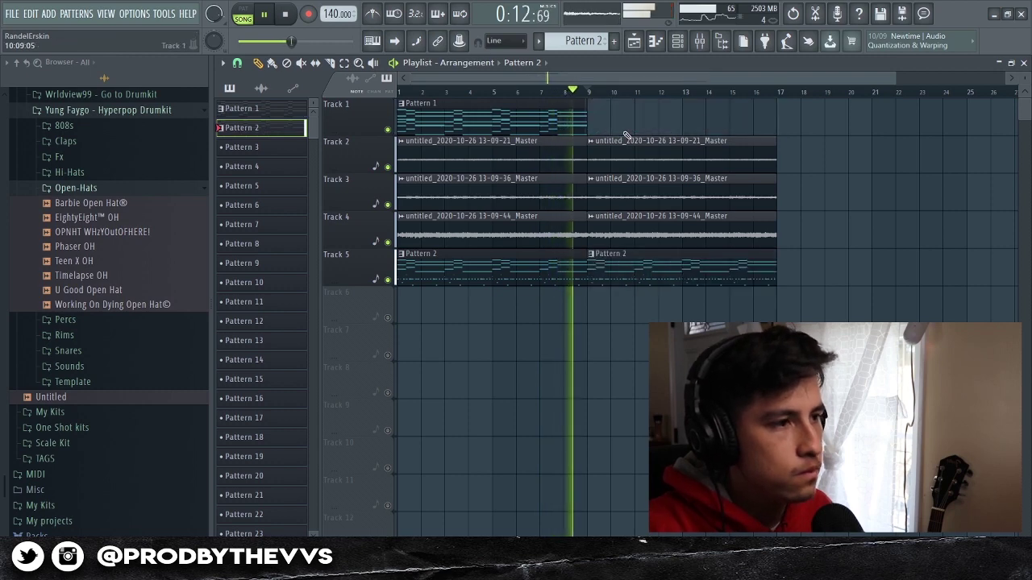
{"action": "right_click", "coordinate": [631, 193]}
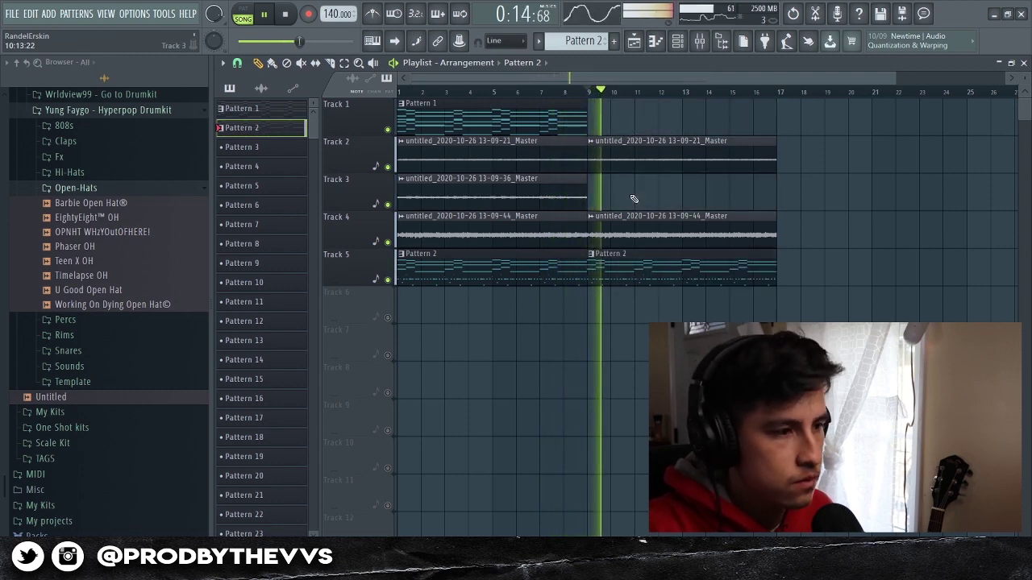
Check the channel rack and the mixer's Master track, and look through the drumkit folders
{"action": "left_click", "coordinate": [690, 45]}
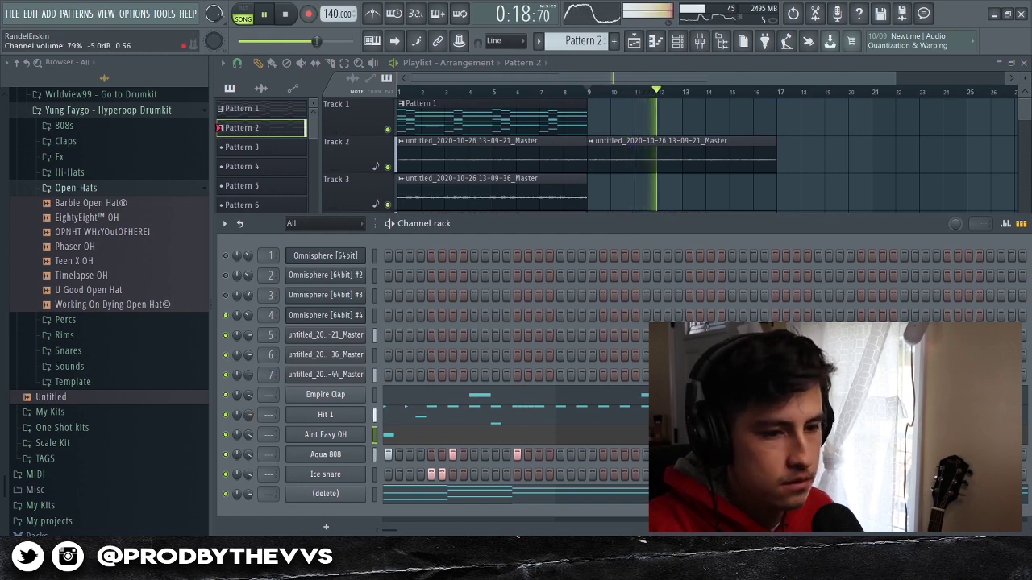
{"action": "left_click", "coordinate": [699, 41]}
{"action": "left_click", "coordinate": [260, 193]}
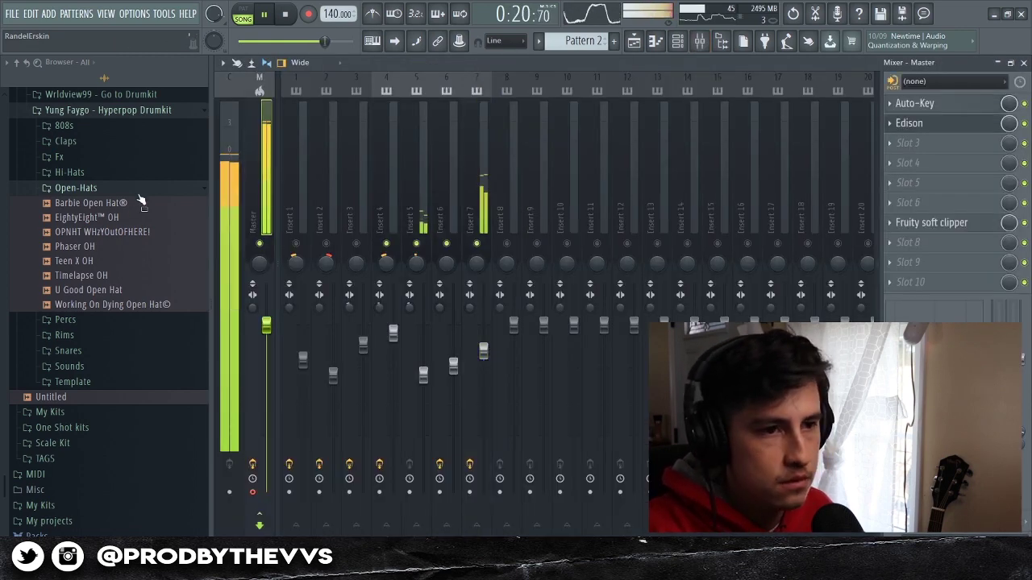
{"action": "left_click", "coordinate": [119, 111]}
{"action": "scroll", "coordinate": [112, 266], "scroll_direction": "up", "scroll_amount": 15}
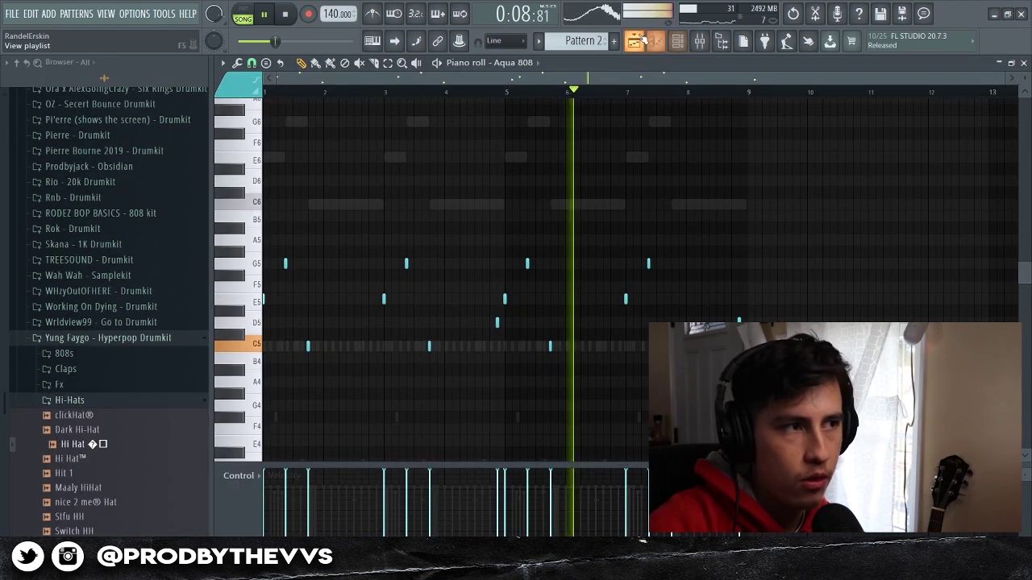
Show the playlist and close the sample settings of the 13-37-46 master clip on Track 6
{"action": "key", "text": "F5"}
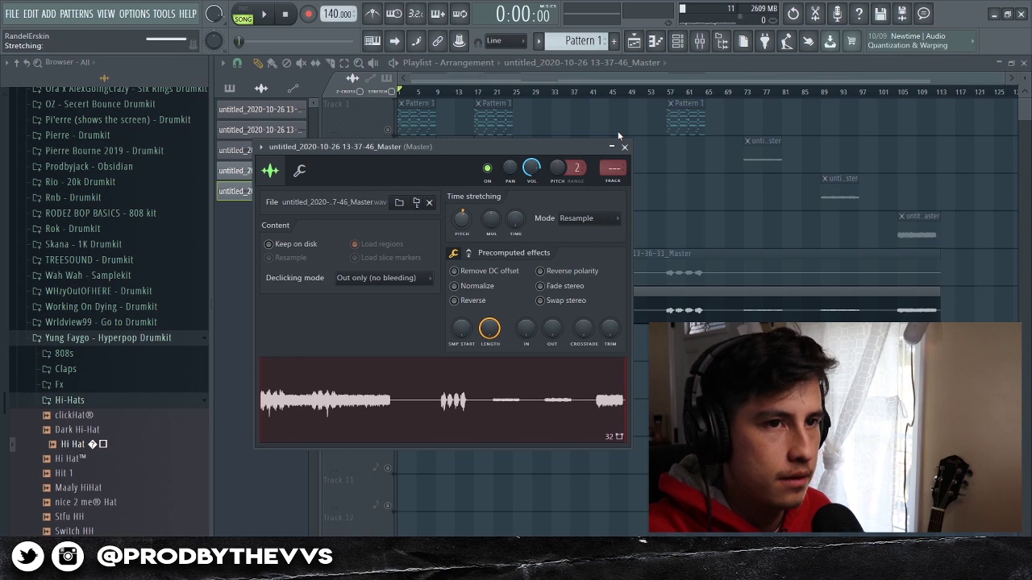
{"action": "key", "text": "Escape"}
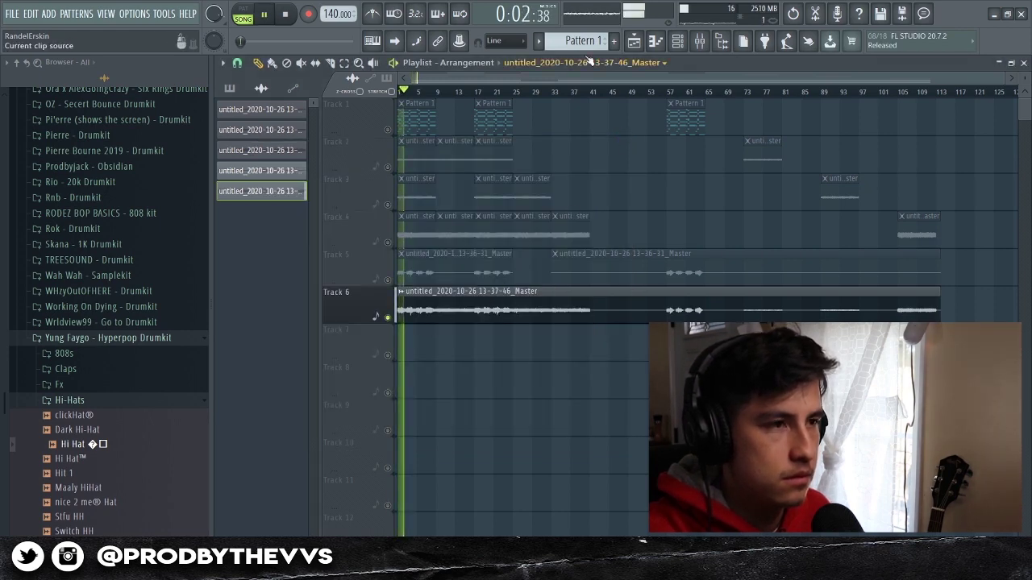
Check the sample settings of the 13-37-46 master clip on Track 6 and place Pattern 2 at bar 1 of Track 7
{"action": "double_click", "coordinate": [467, 313]}
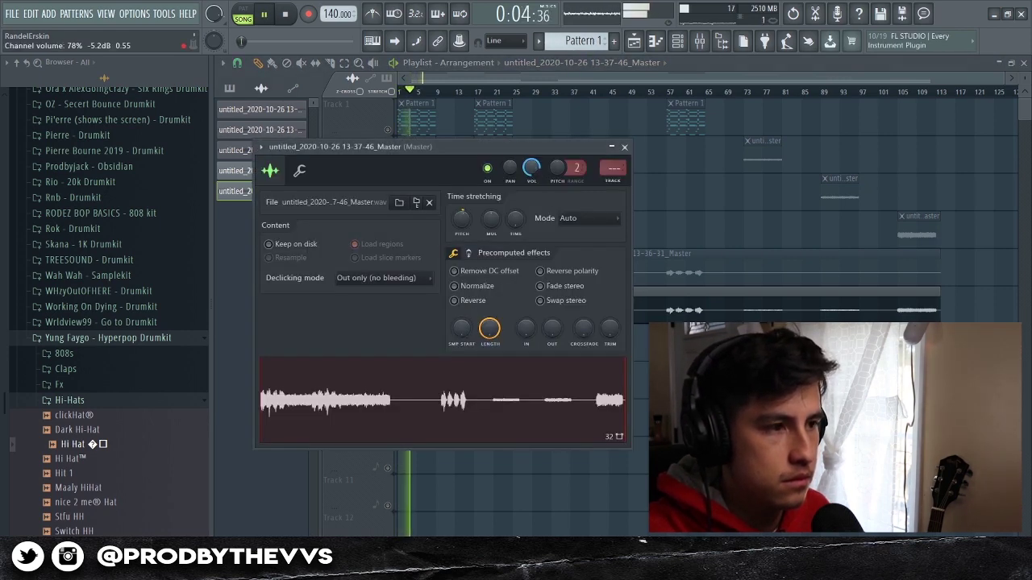
{"action": "key", "text": "Escape"}
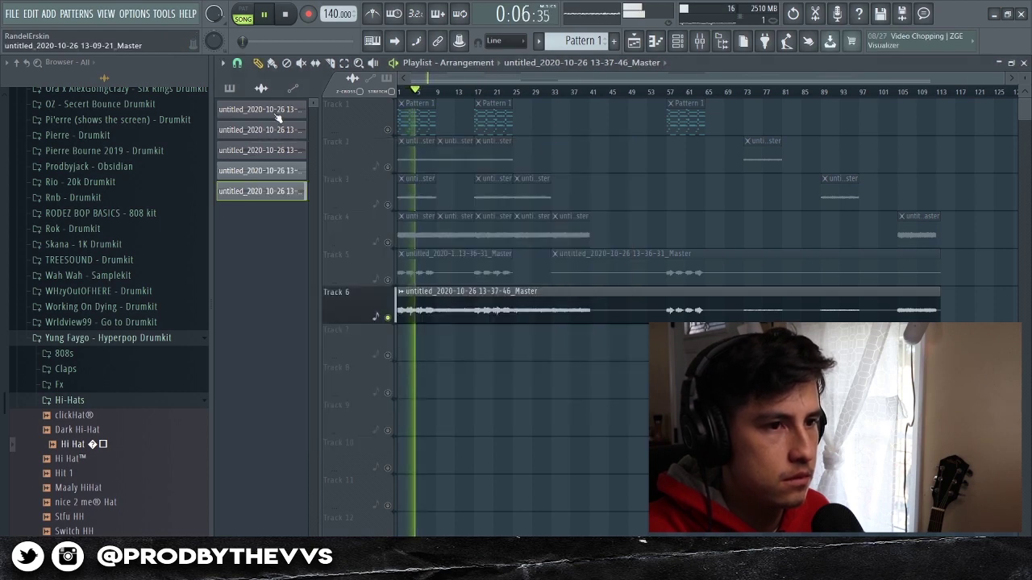
{"action": "left_click", "coordinate": [230, 88]}
{"action": "left_click", "coordinate": [258, 128]}
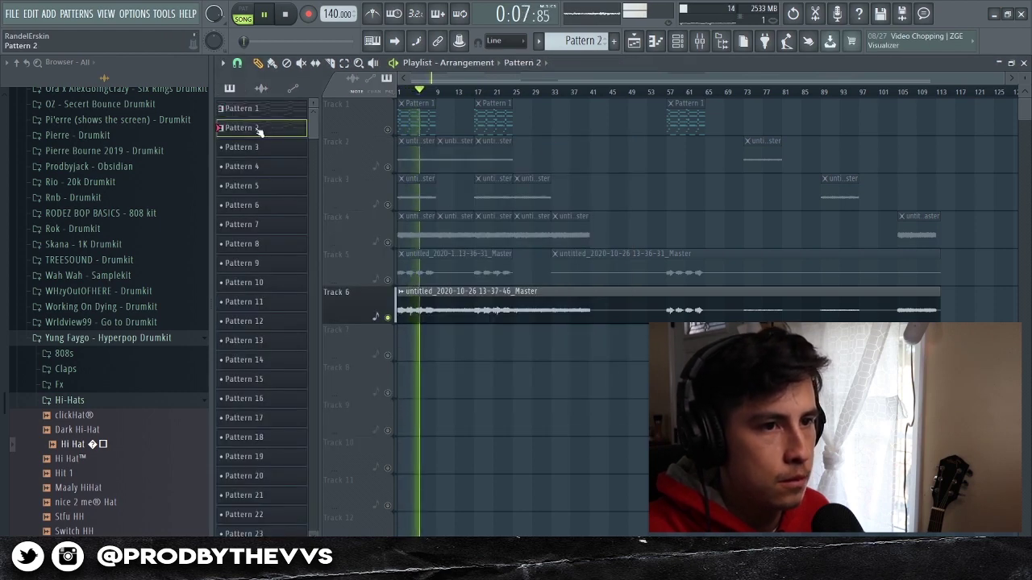
{"action": "left_click", "coordinate": [426, 331]}
Look at the Aqua 808 notes of Pattern 2 in the piano roll and return to the playlist
{"action": "double_click", "coordinate": [421, 339]}
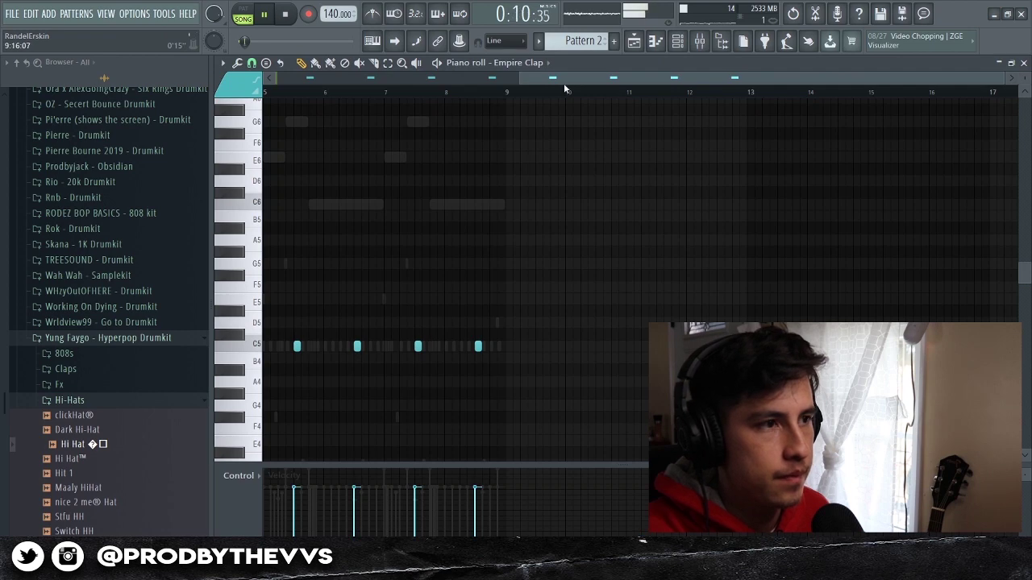
{"action": "left_click", "coordinate": [491, 62]}
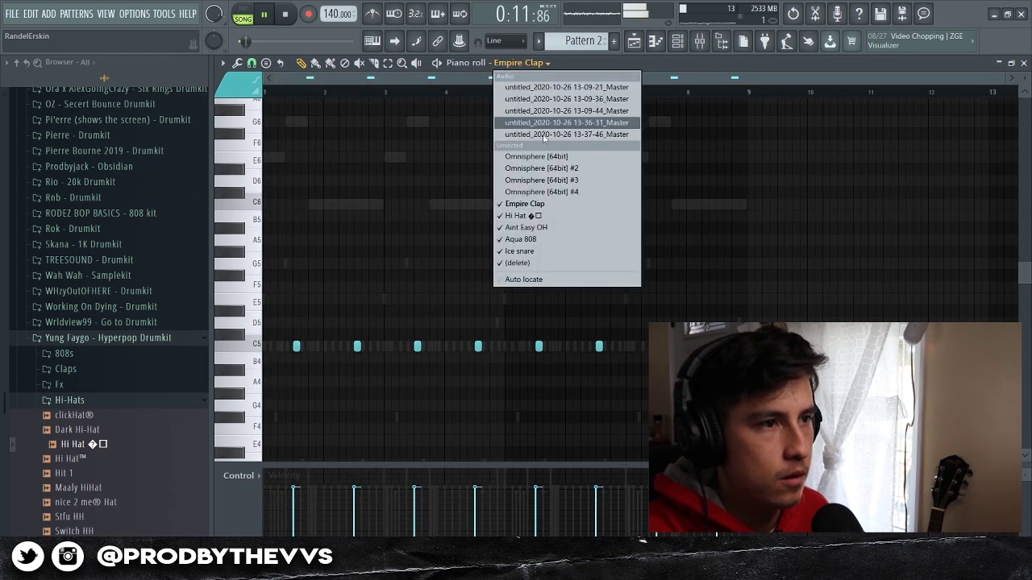
{"action": "left_click", "coordinate": [541, 238]}
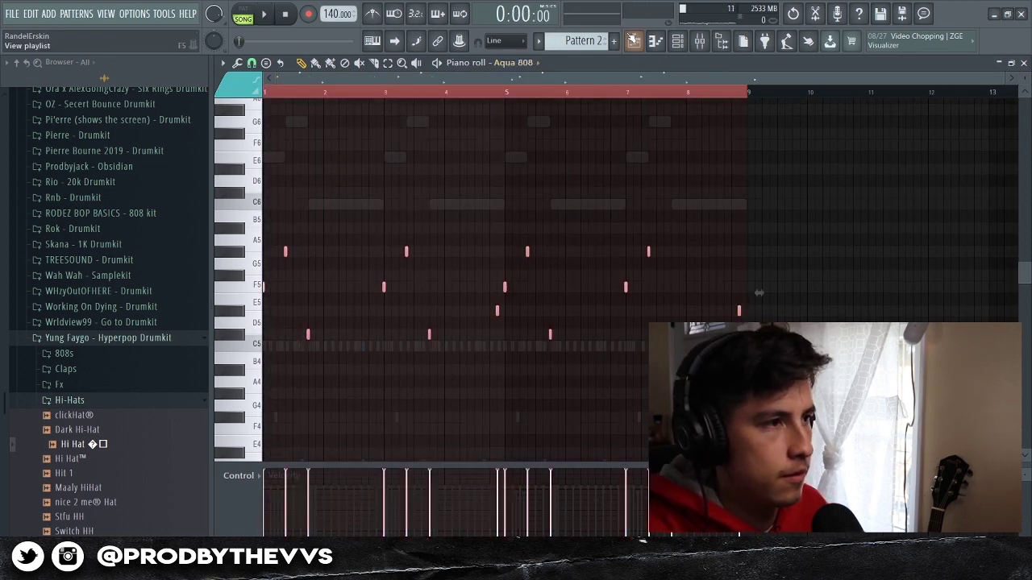
{"action": "left_click", "coordinate": [633, 41]}
Start song playback and add more Pattern 2 clips on Track 7 at bars 9, 17 and 26
{"action": "key", "text": "space"}
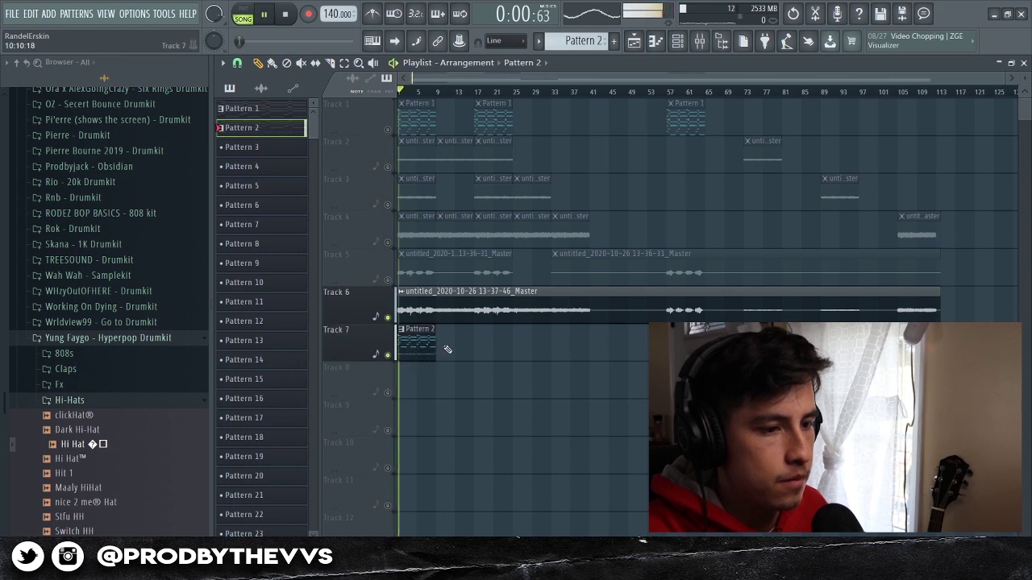
{"action": "left_click", "coordinate": [442, 342]}
{"action": "left_click", "coordinate": [487, 349]}
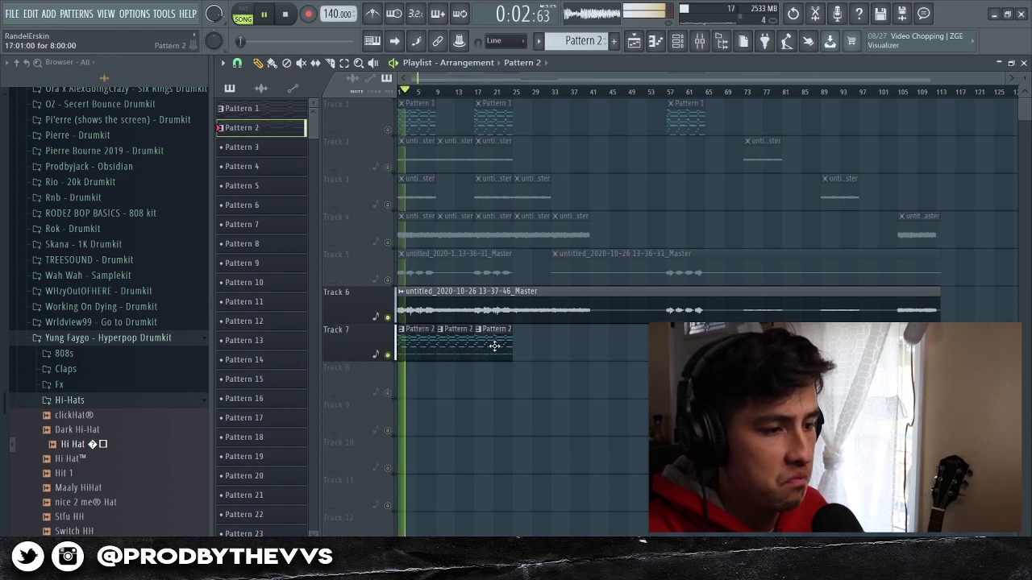
{"action": "left_click", "coordinate": [524, 343]}
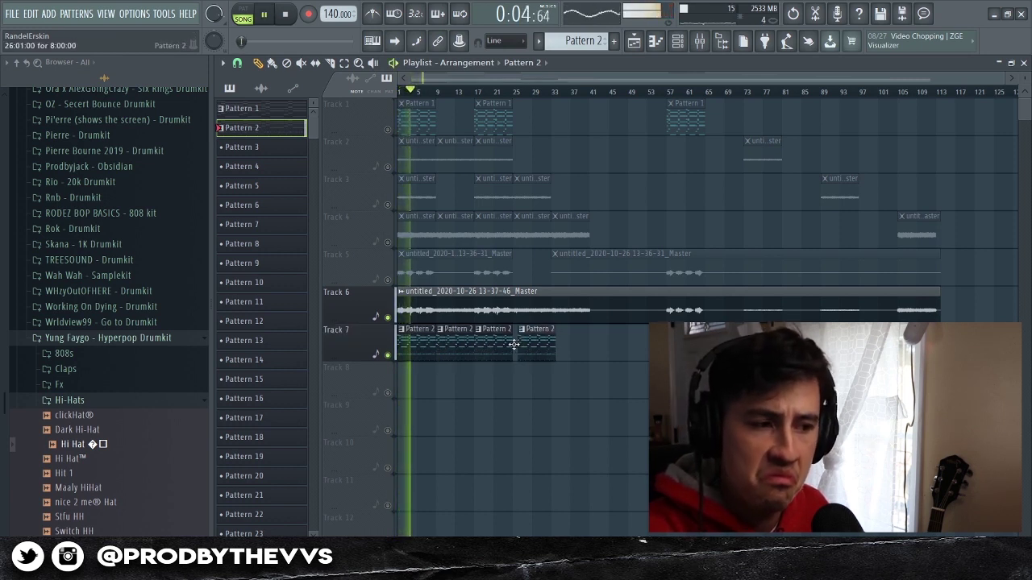
Check the channel volume in the sample settings of the 13-37-46 master clip and close them
{"action": "double_click", "coordinate": [553, 310]}
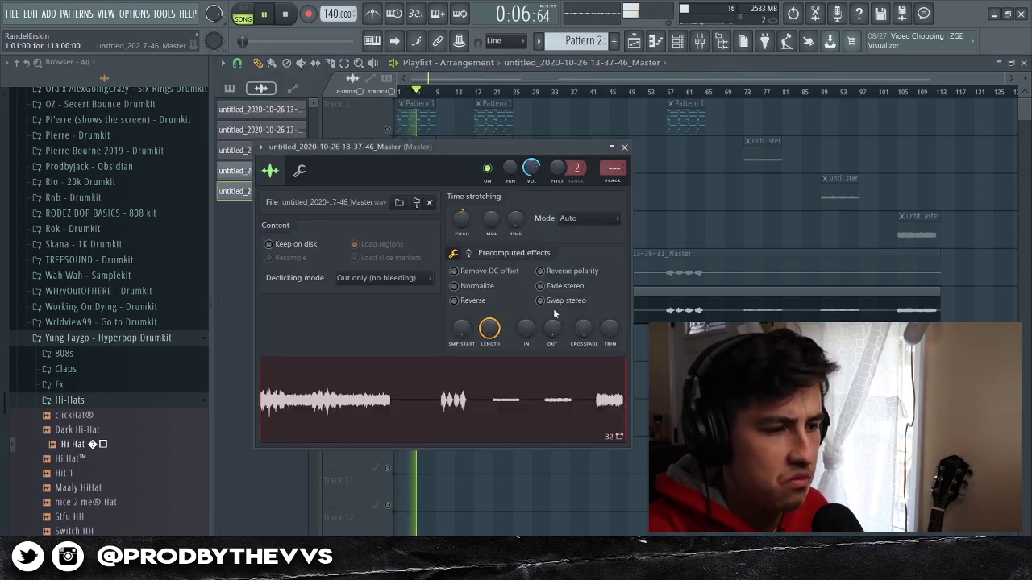
{"action": "right_click", "coordinate": [529, 174]}
{"action": "left_click", "coordinate": [531, 186]}
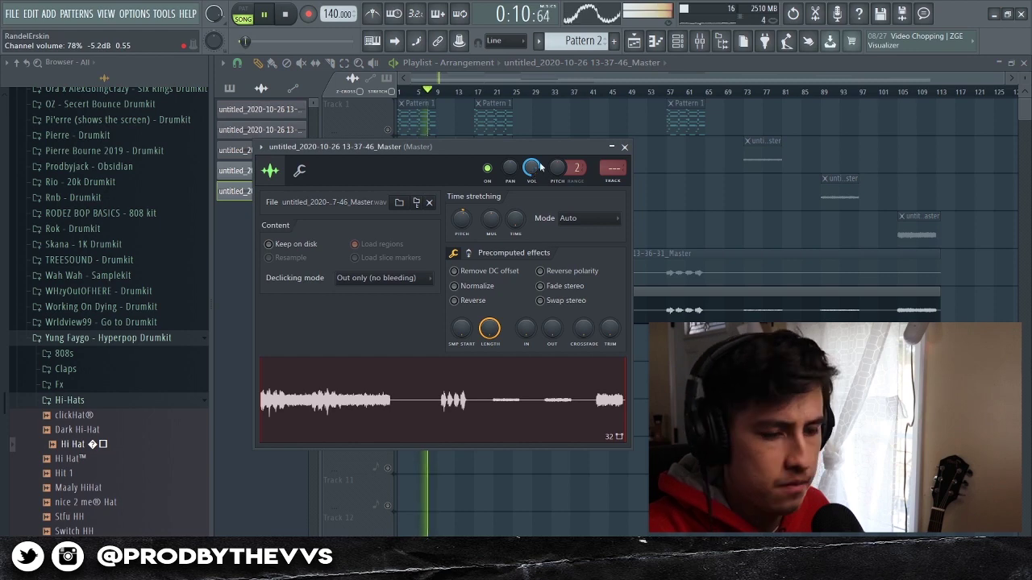
{"action": "left_click", "coordinate": [625, 148]}
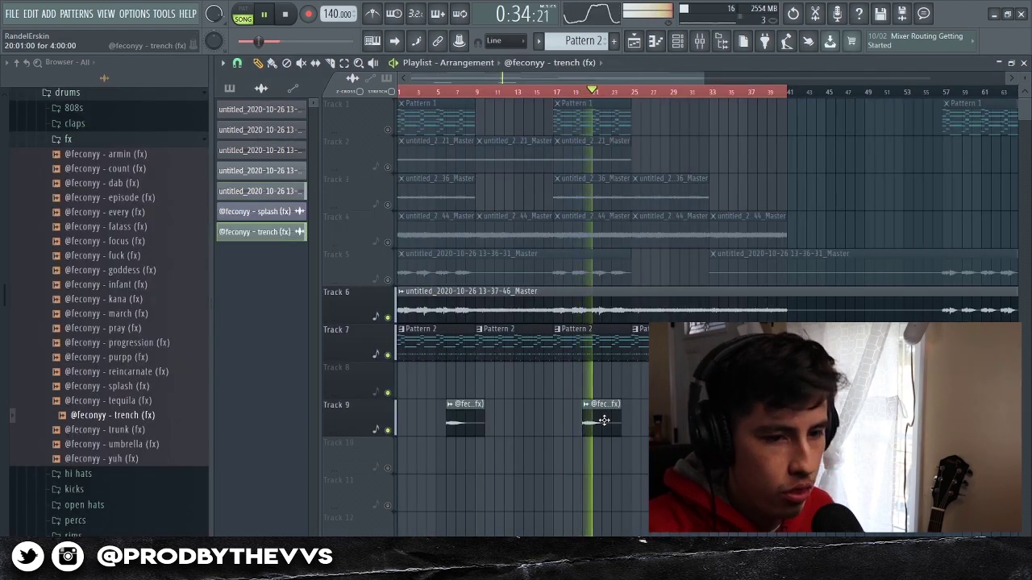
Play the arrangement from the beginning to hear the trench effect clips on Track 9
{"action": "key", "text": "space"}
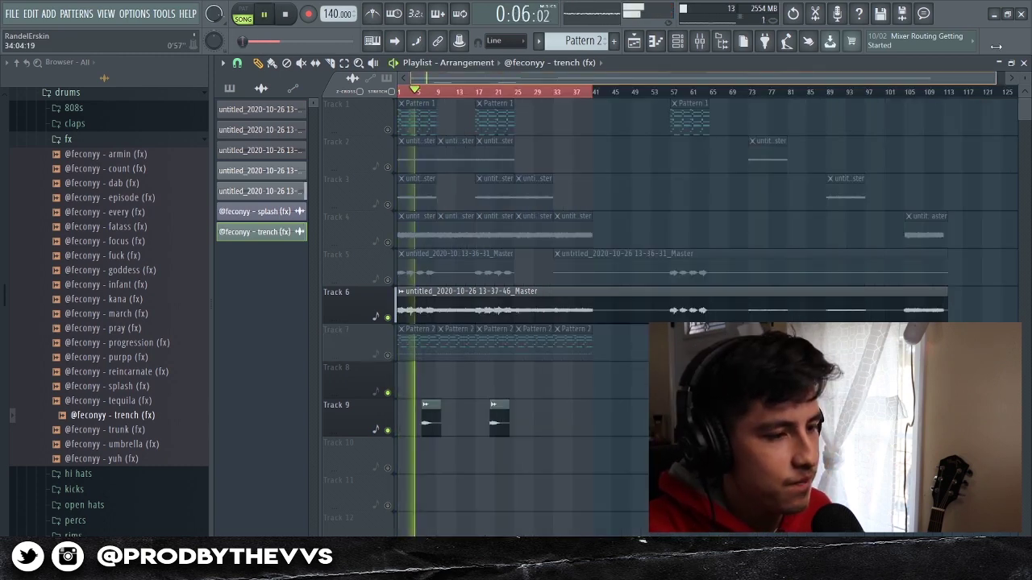
{"action": "left_click_drag", "start_coordinate": [951, 58], "coordinate": [659, 77]}
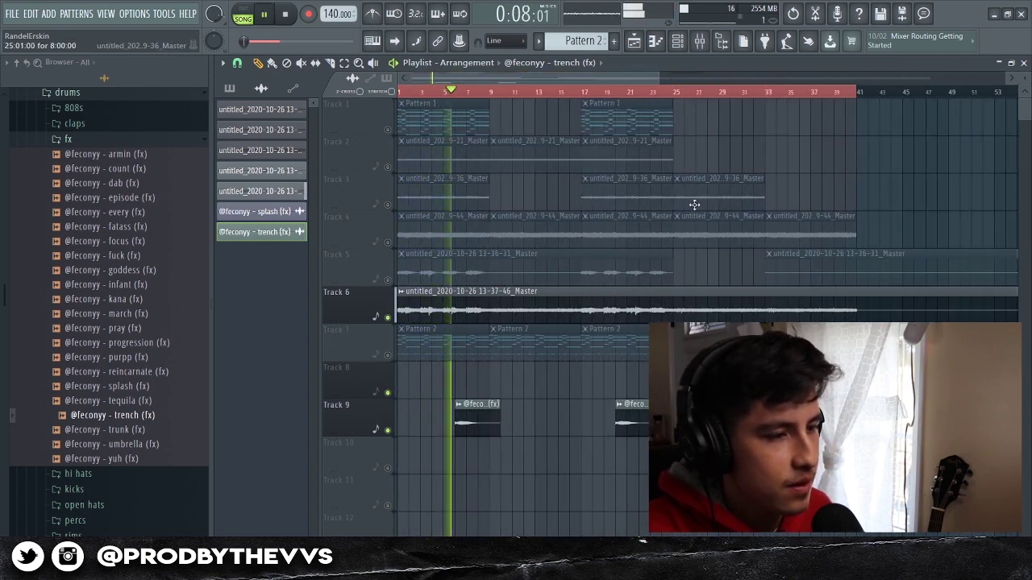